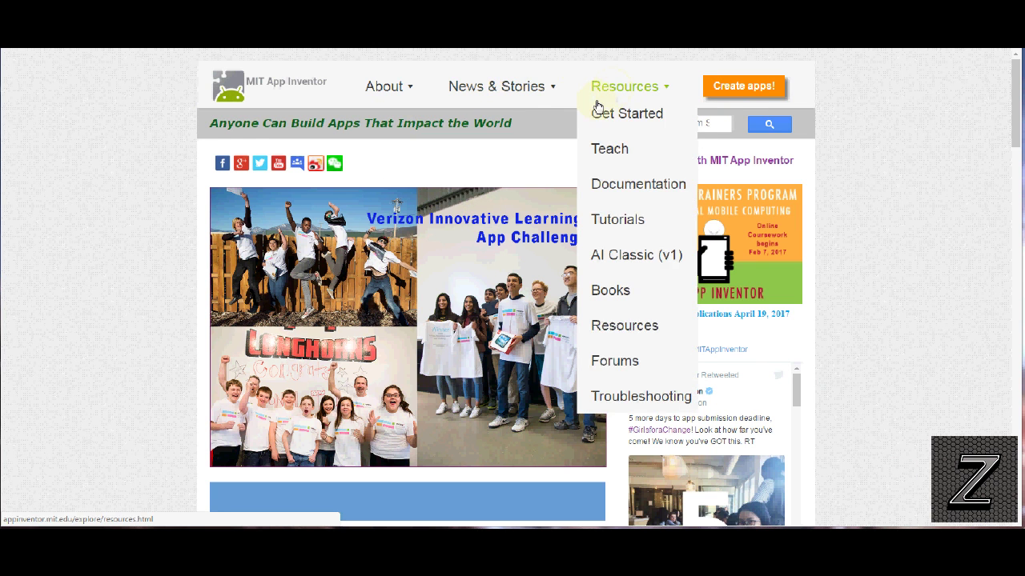
Step: Open the app creation workspace from the MIT App Inventor website
mouse_move(401, 93)
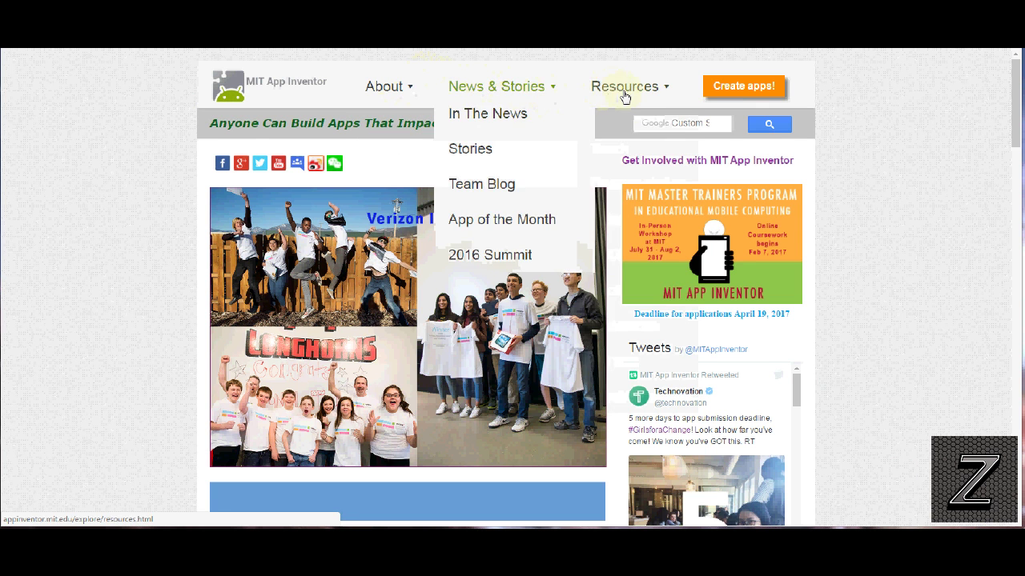
mouse_move(623, 96)
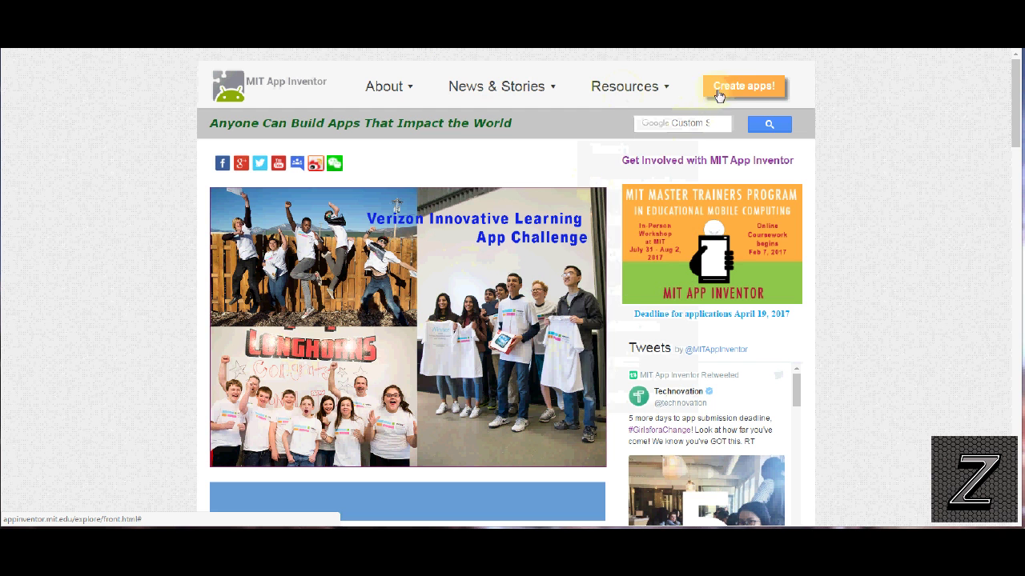
click(750, 92)
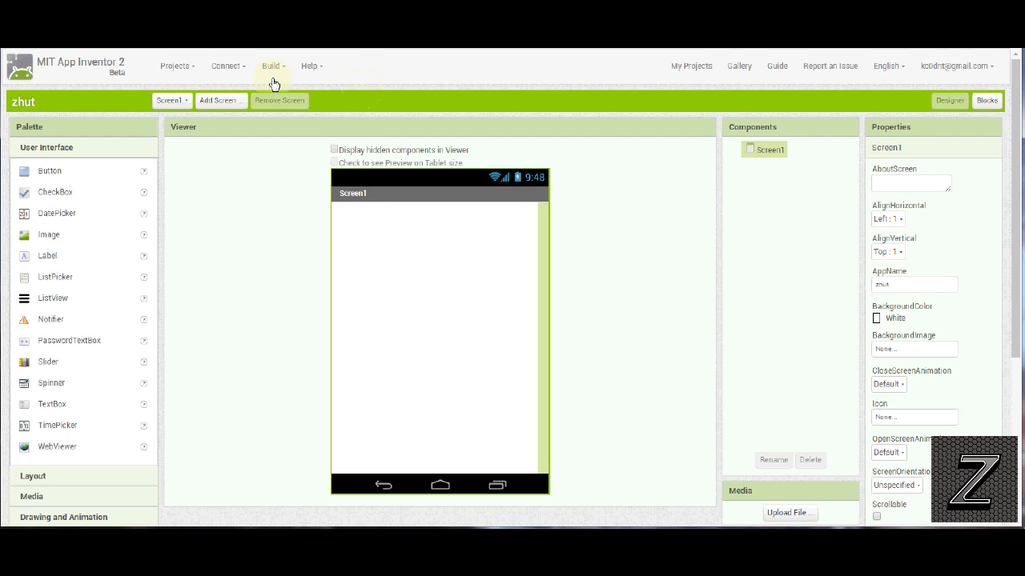
Step: Review the project and connection commands, and display the AI Companion connection code before dismissing it
click(176, 73)
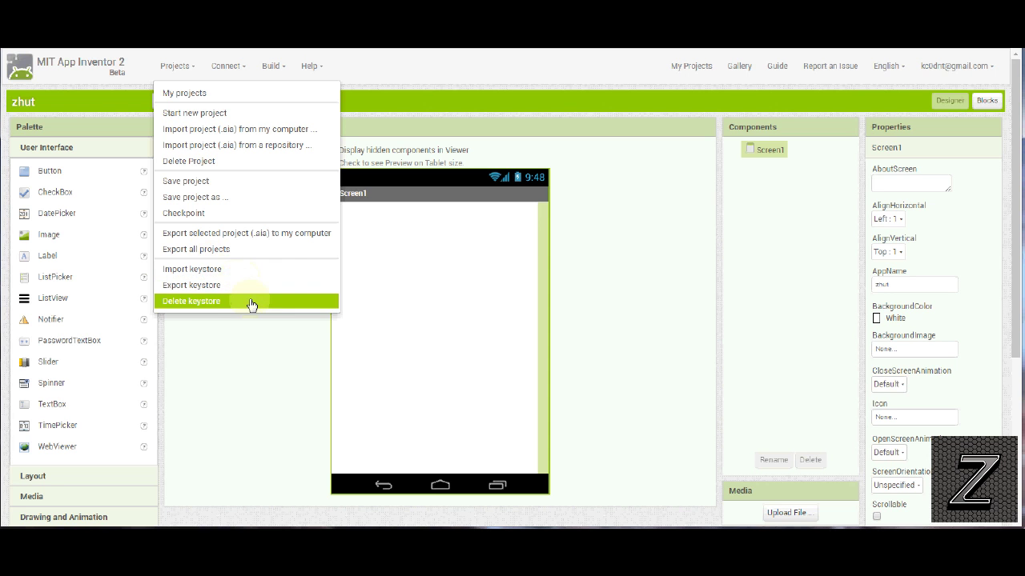
click(231, 67)
click(228, 71)
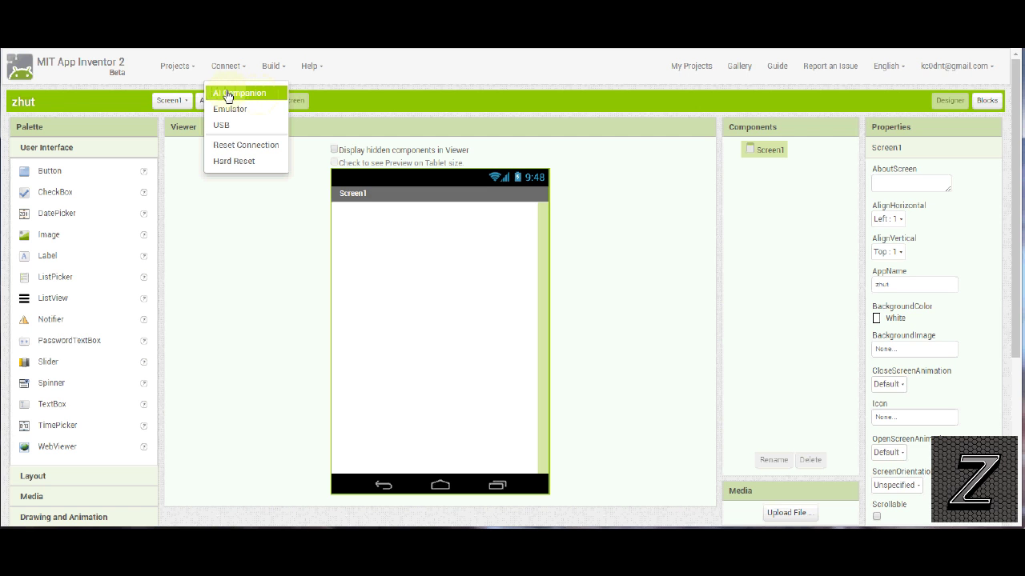
click(227, 97)
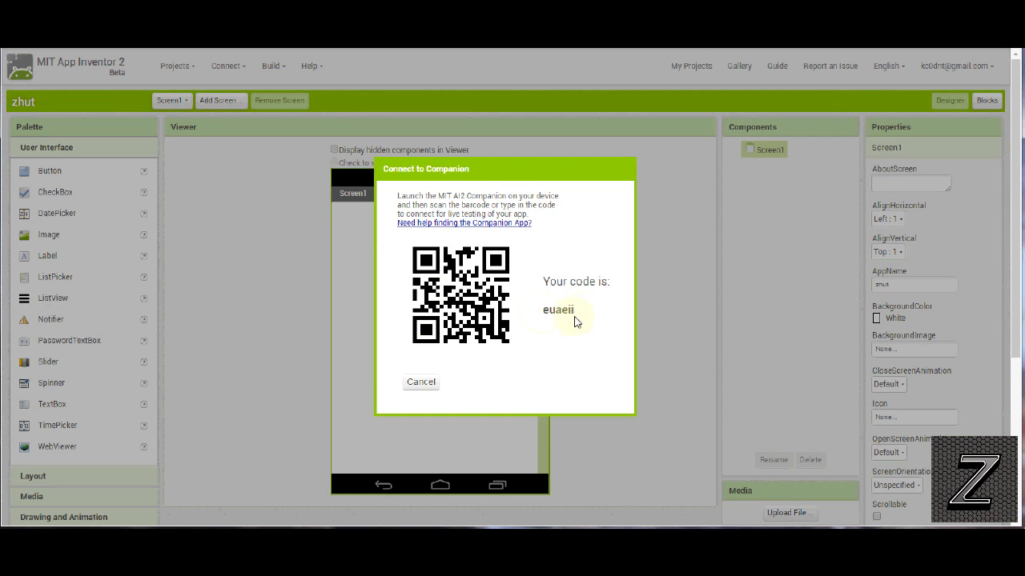
click(423, 382)
click(229, 68)
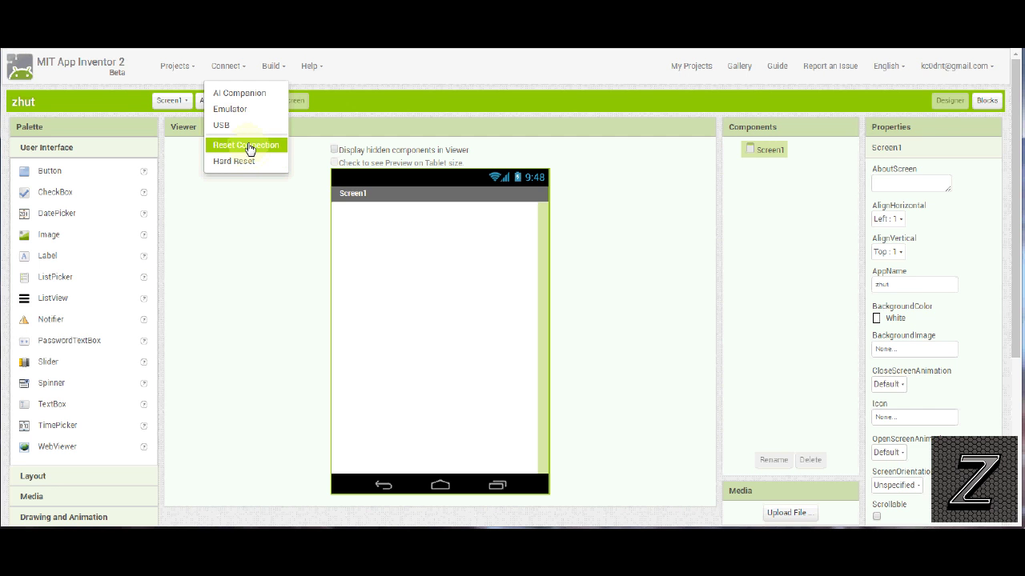
click(352, 69)
Step: Build the zhut app with a QR code for its .apk, and close the barcode dialog
click(272, 69)
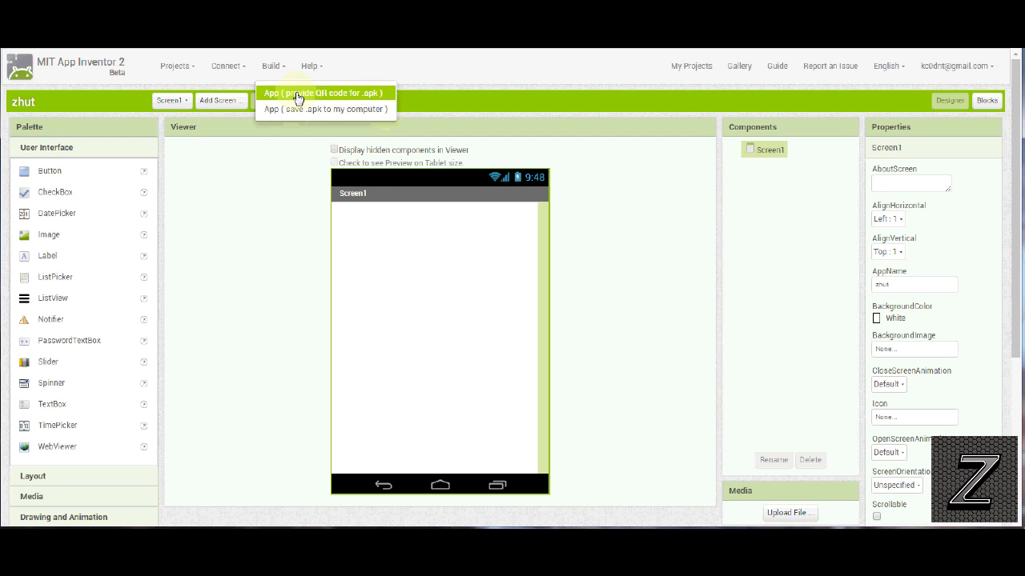
click(339, 96)
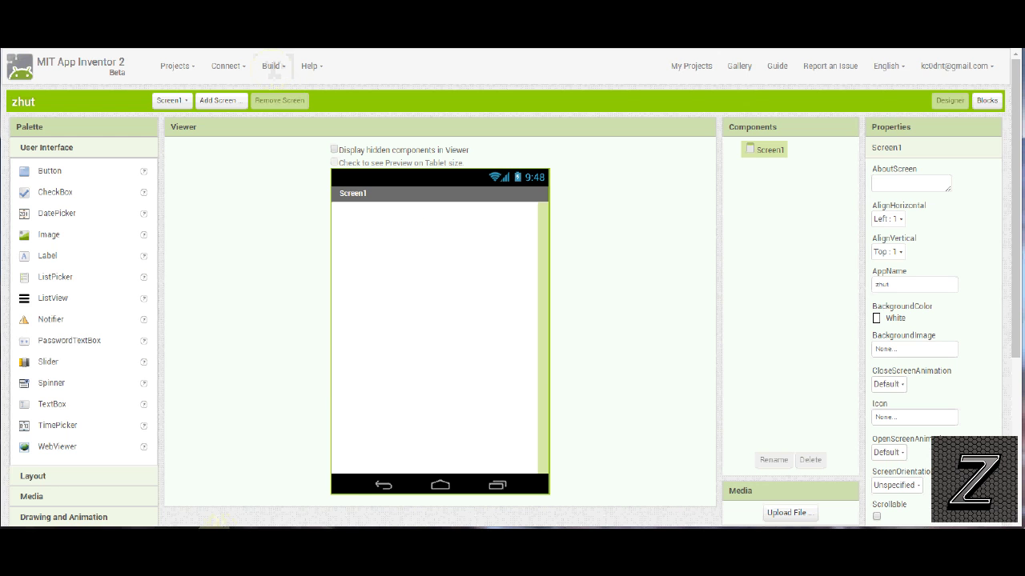
mouse_move(215, 539)
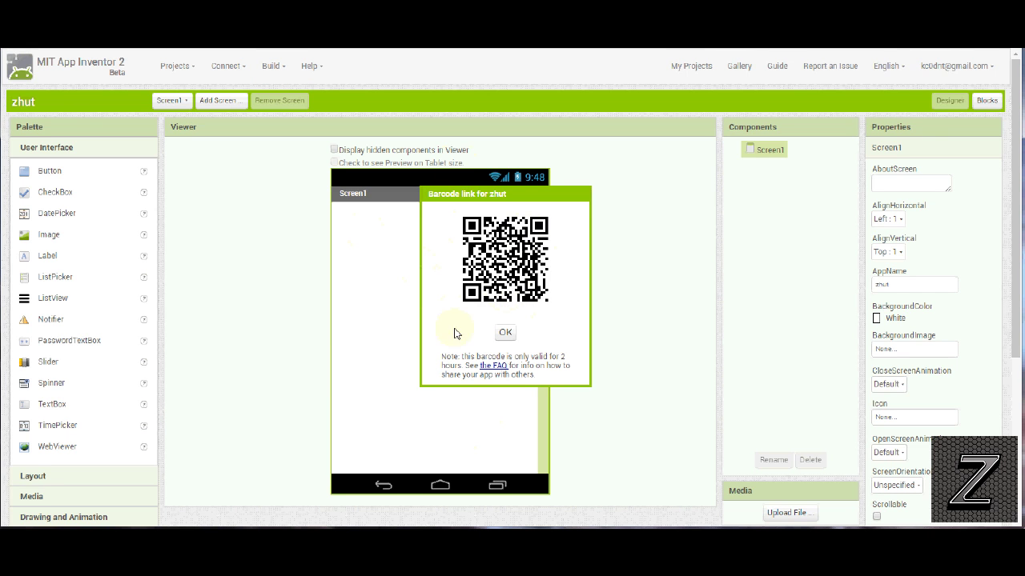
click(504, 335)
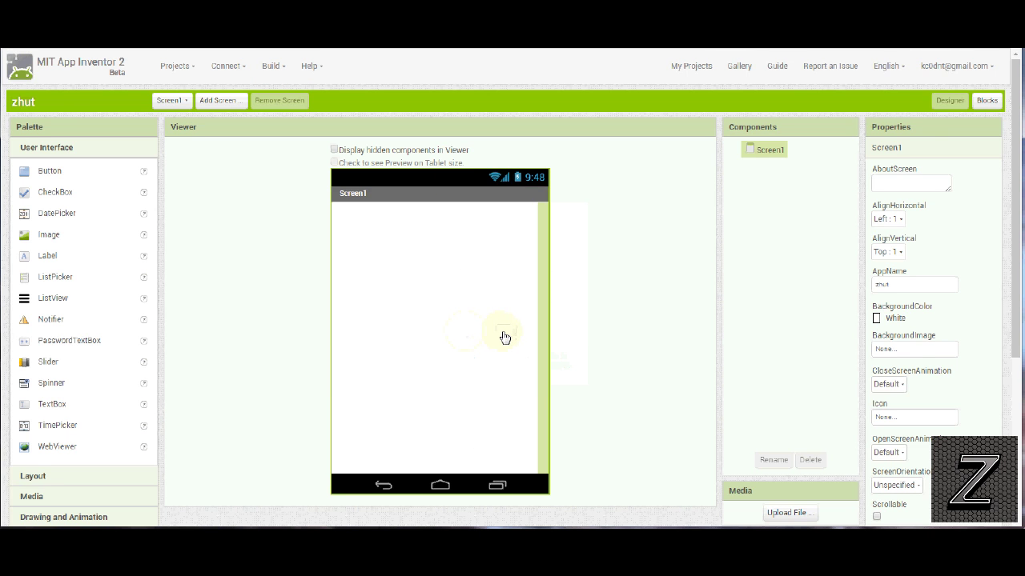
click(312, 69)
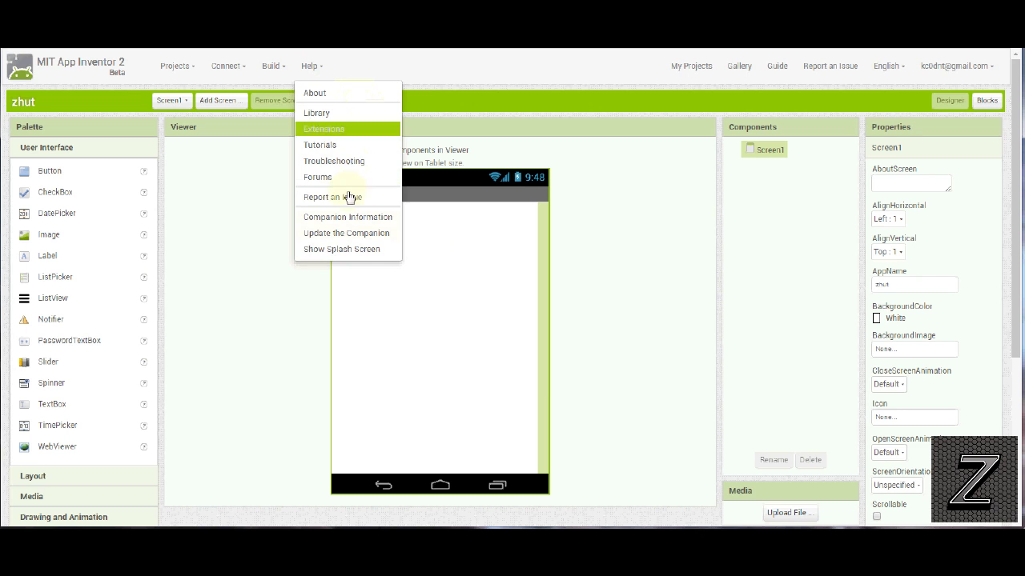
click(432, 72)
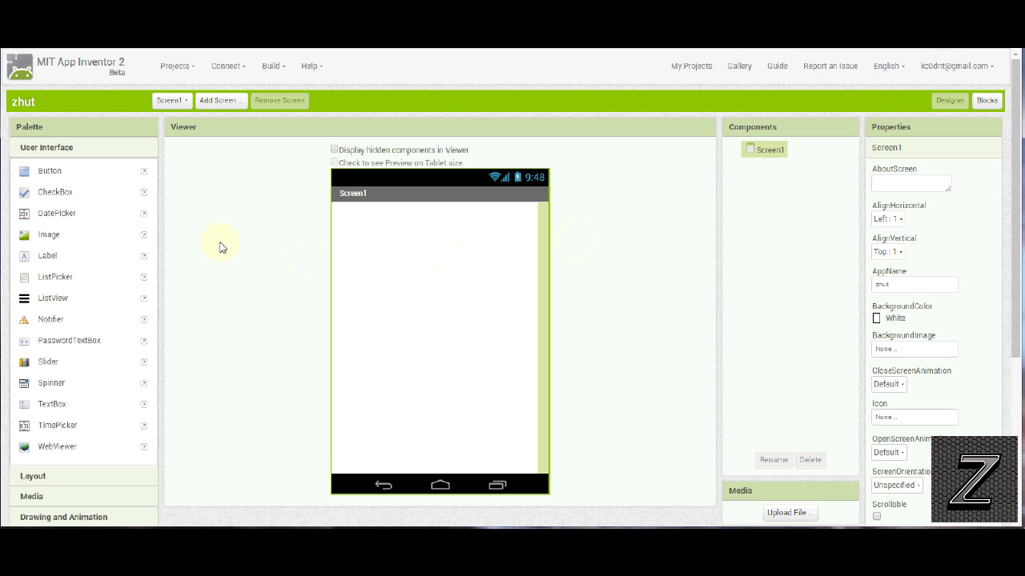
Step: Add a Button component from the User Interface components to Screen1
scroll(222, 248, down, 2)
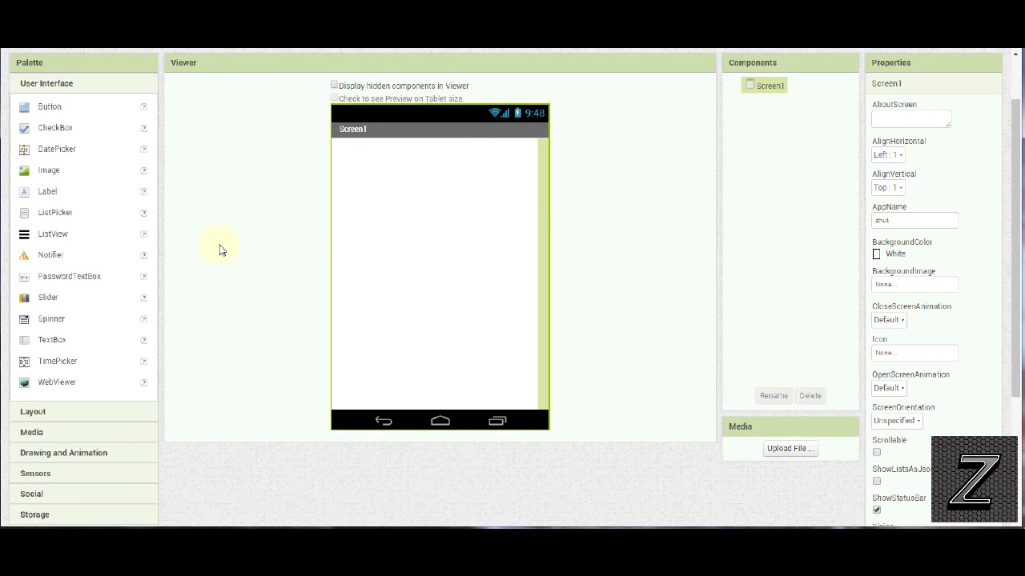
scroll(222, 250, up, 2)
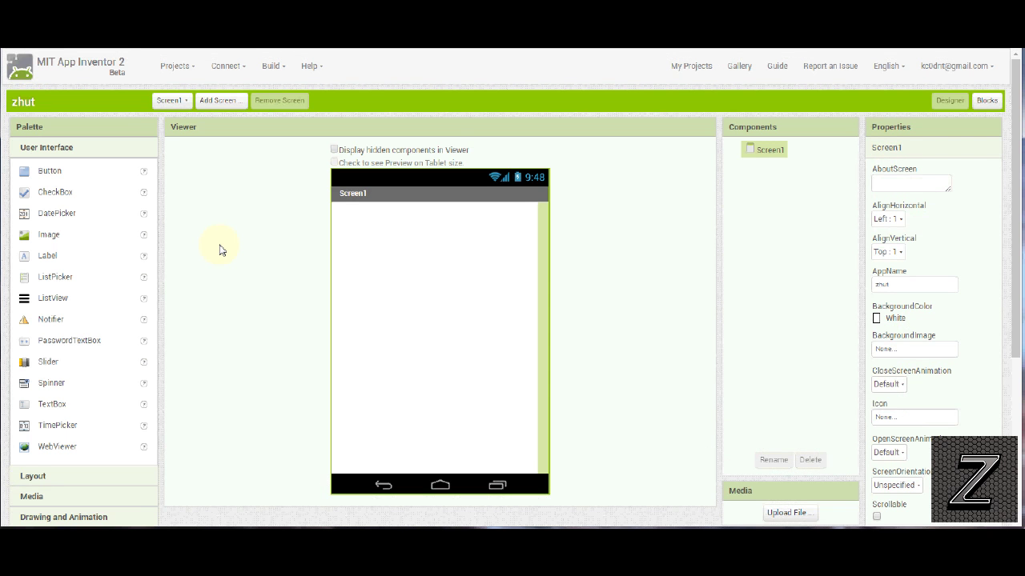
scroll(220, 250, down, 2)
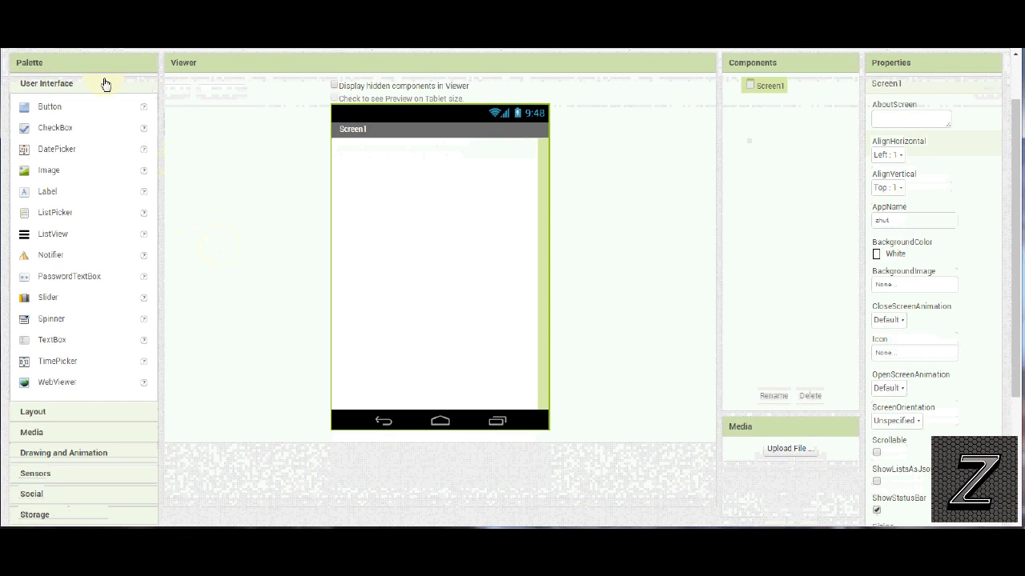
scroll(144, 144, up, 2)
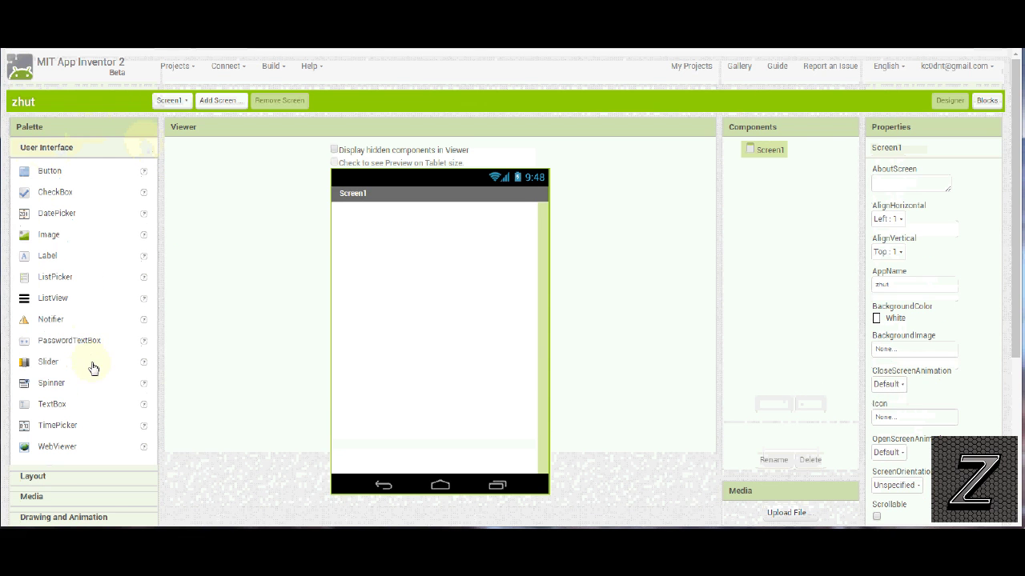
scroll(48, 402, down, 2)
scroll(55, 487, up, 2)
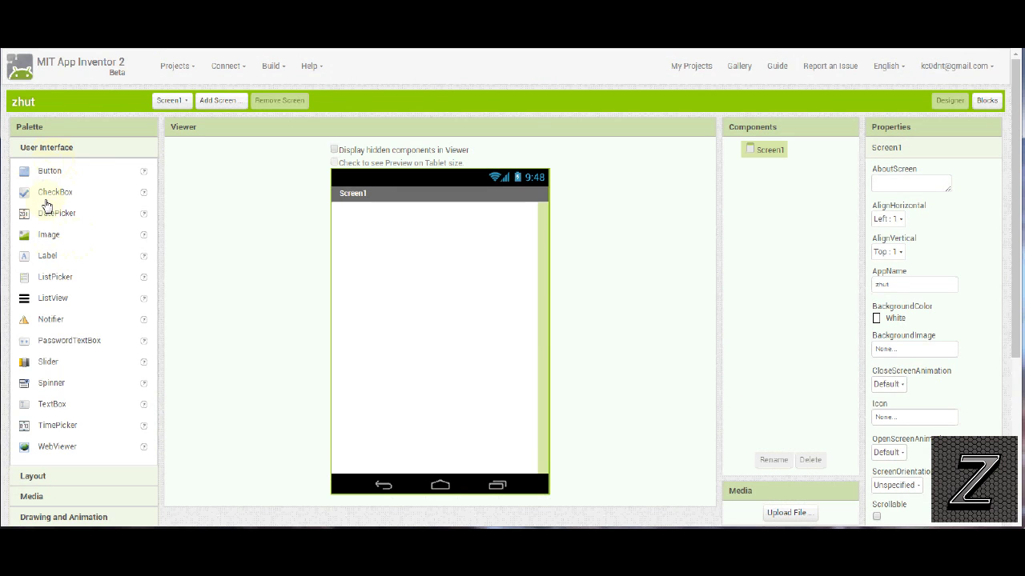
drag(48, 170, 385, 433)
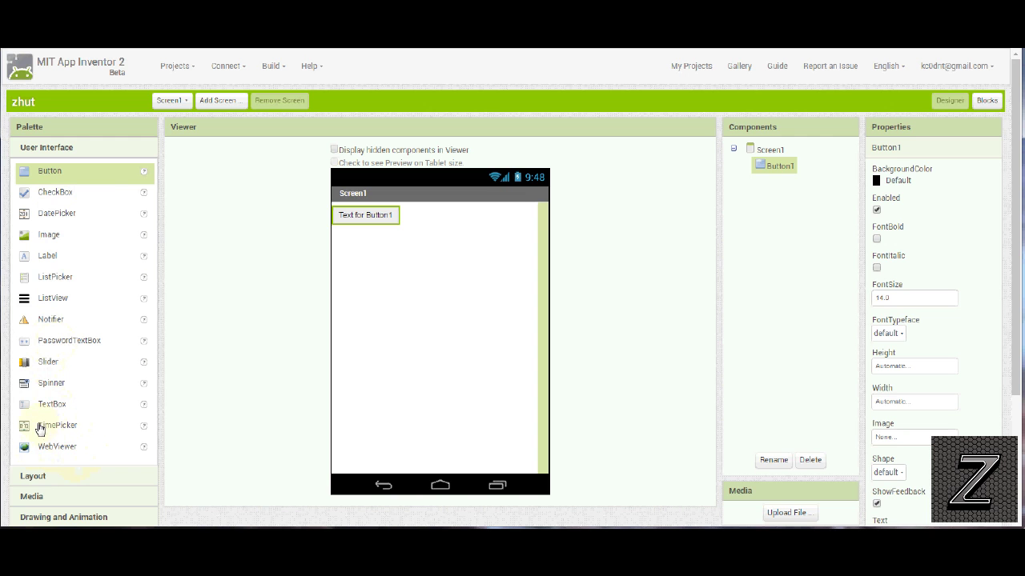
Step: Read the description of the DatePicker component and close it
click(145, 217)
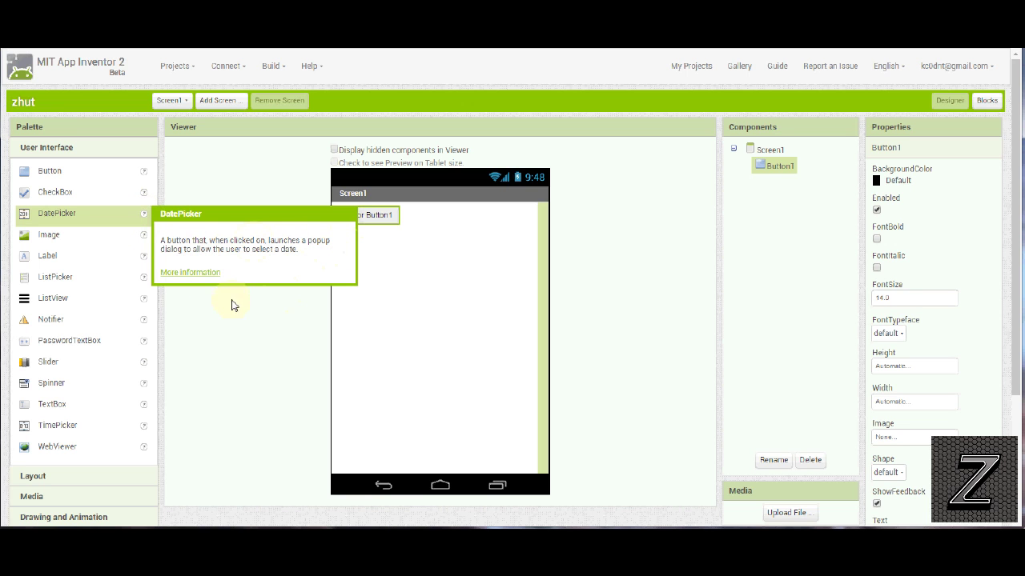
click(213, 346)
Step: Examine the components available in the Layout, Media, and Drawing and Animation categories
scroll(189, 332, down, 3)
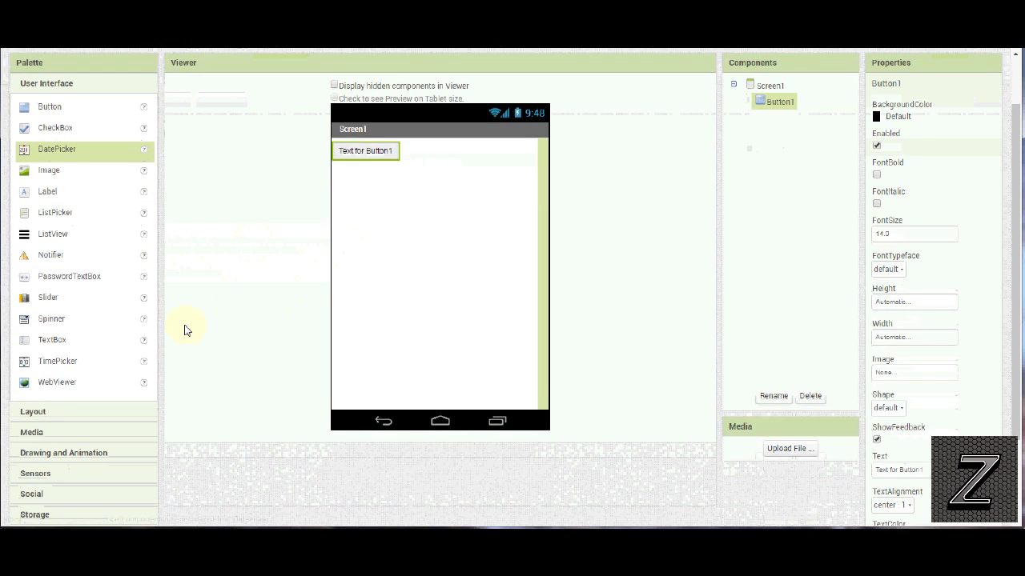
click(68, 312)
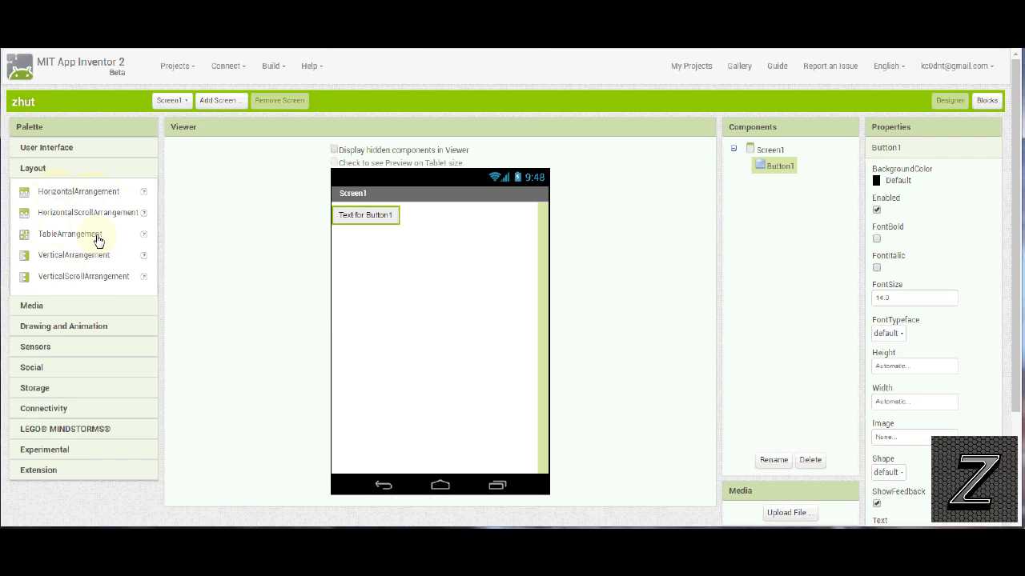
scroll(100, 258, down, 1)
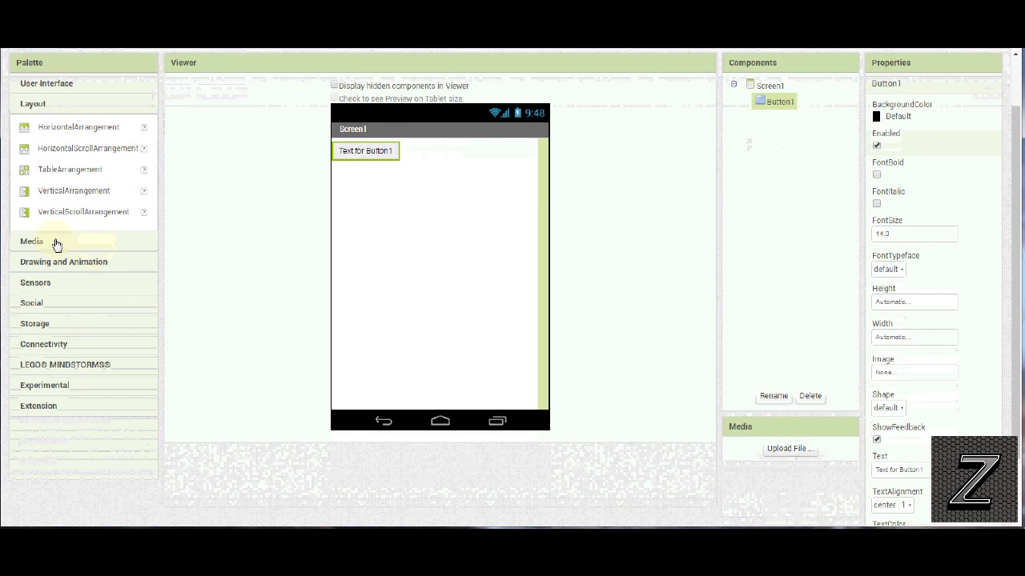
click(48, 244)
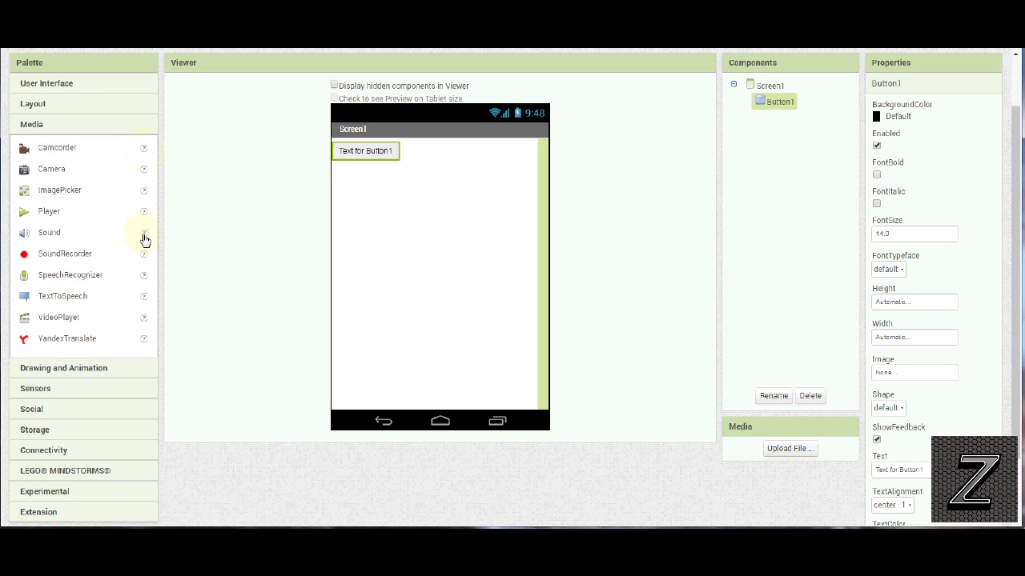
scroll(117, 243, down, 2)
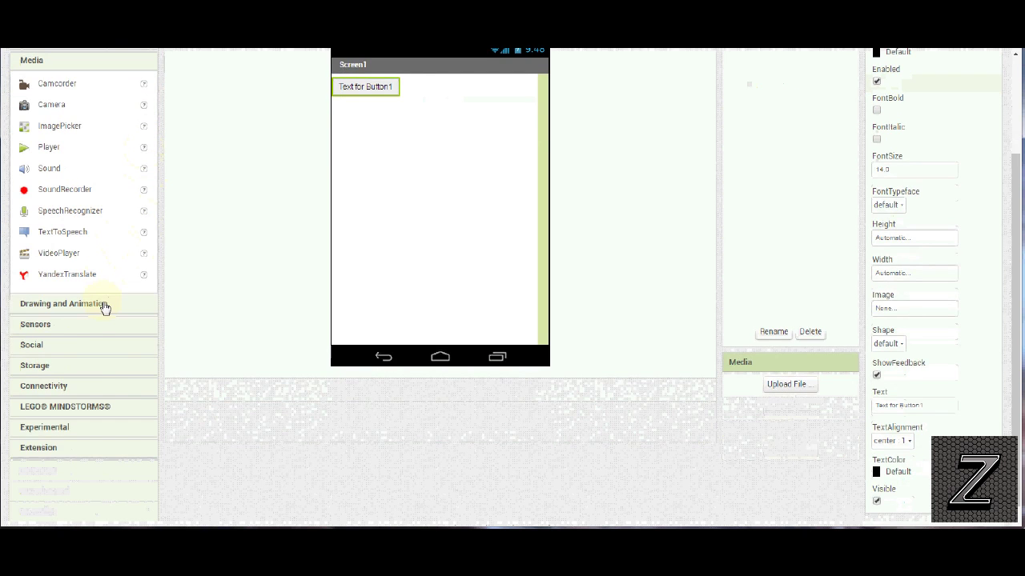
click(103, 303)
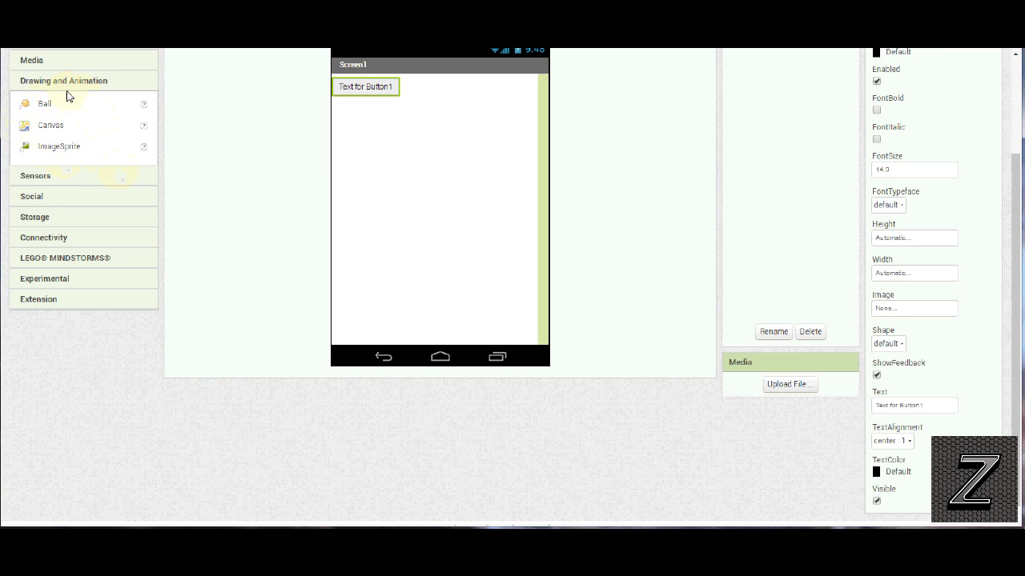
scroll(78, 141, up, 2)
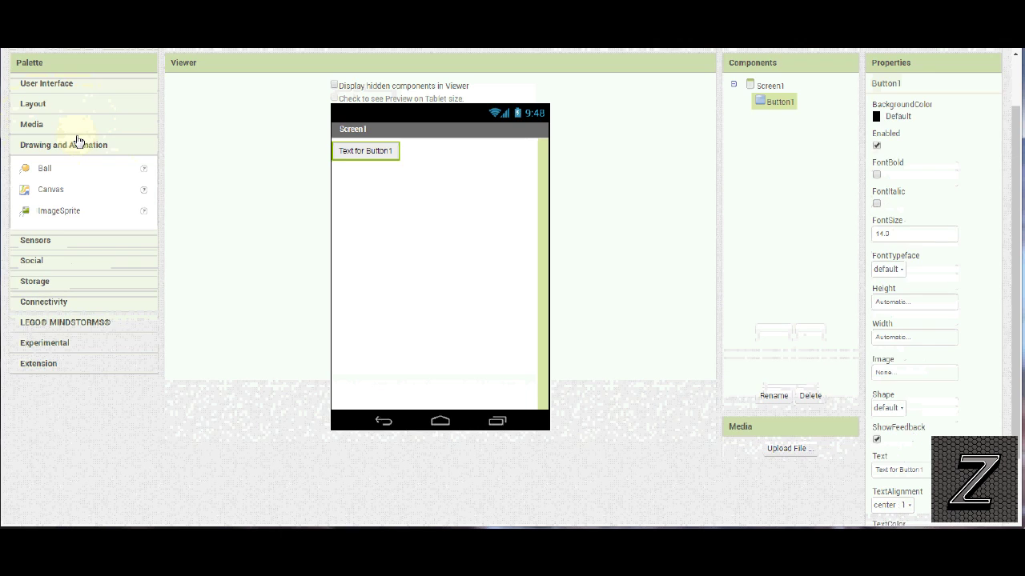
scroll(77, 140, down, 2)
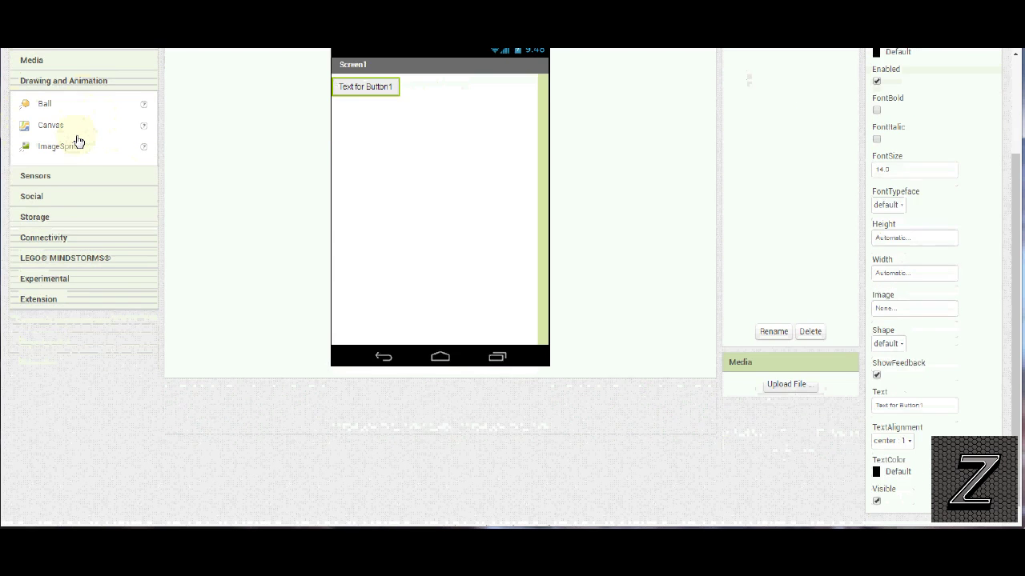
Step: Examine the components offered under Sensors, Social, Storage, Connectivity, LEGO MINDSTORMS and Experimental
click(35, 176)
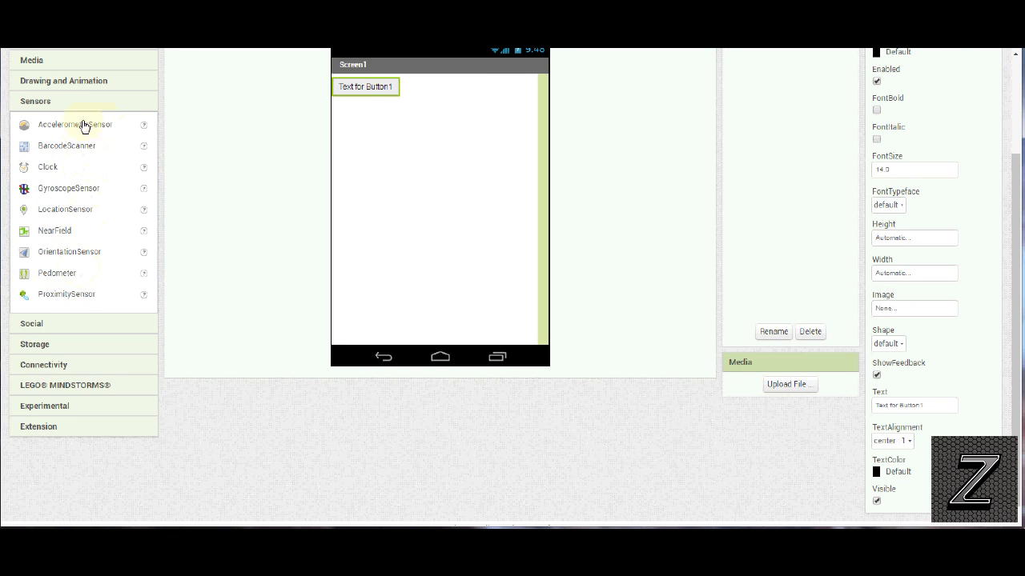
scroll(99, 258, down, 1)
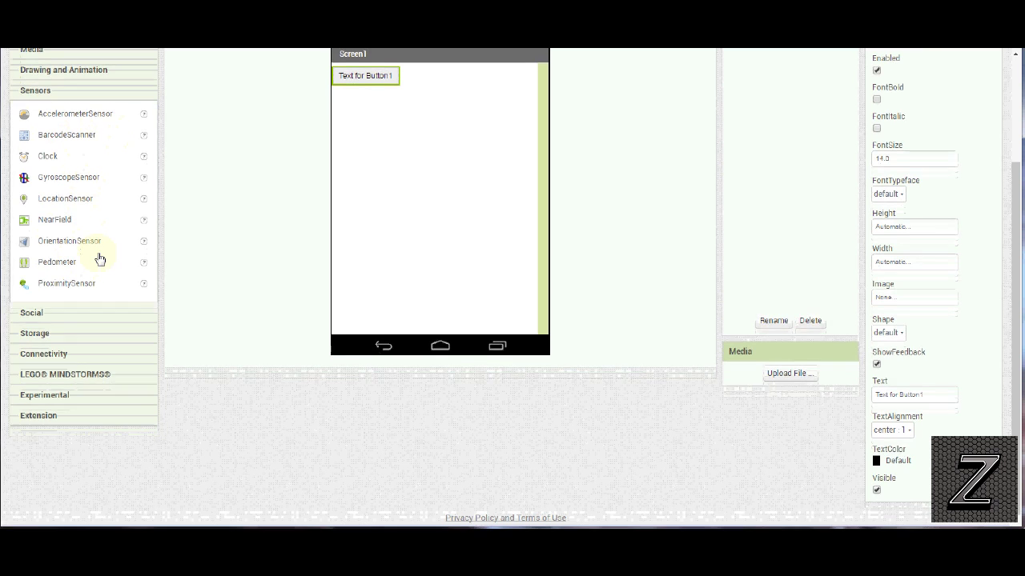
click(60, 316)
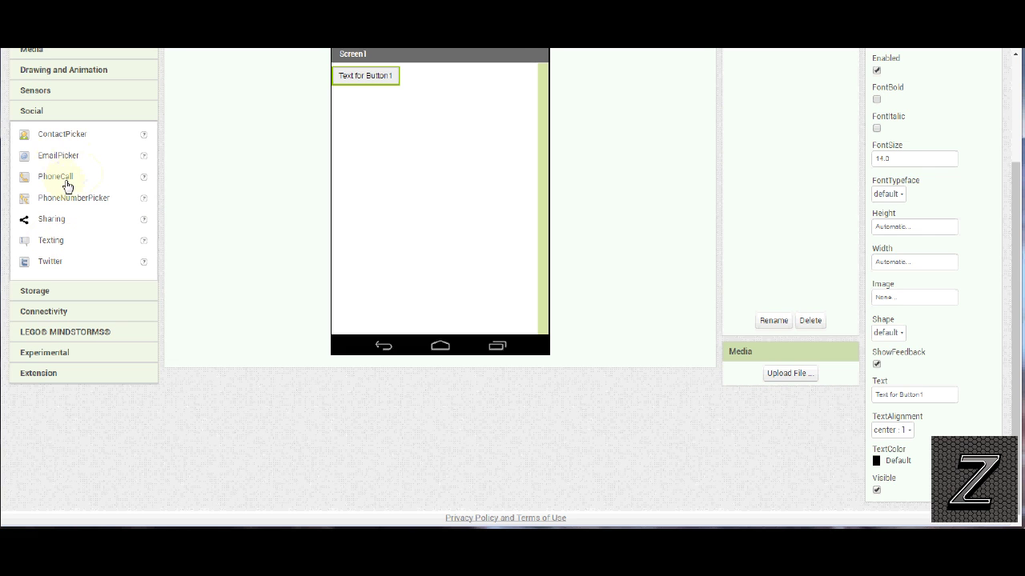
click(40, 290)
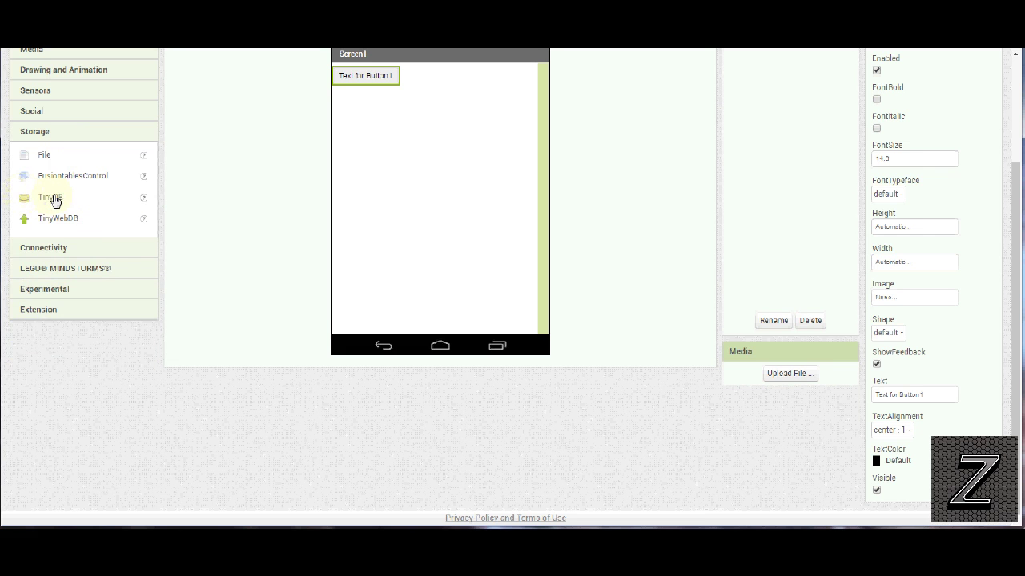
click(66, 253)
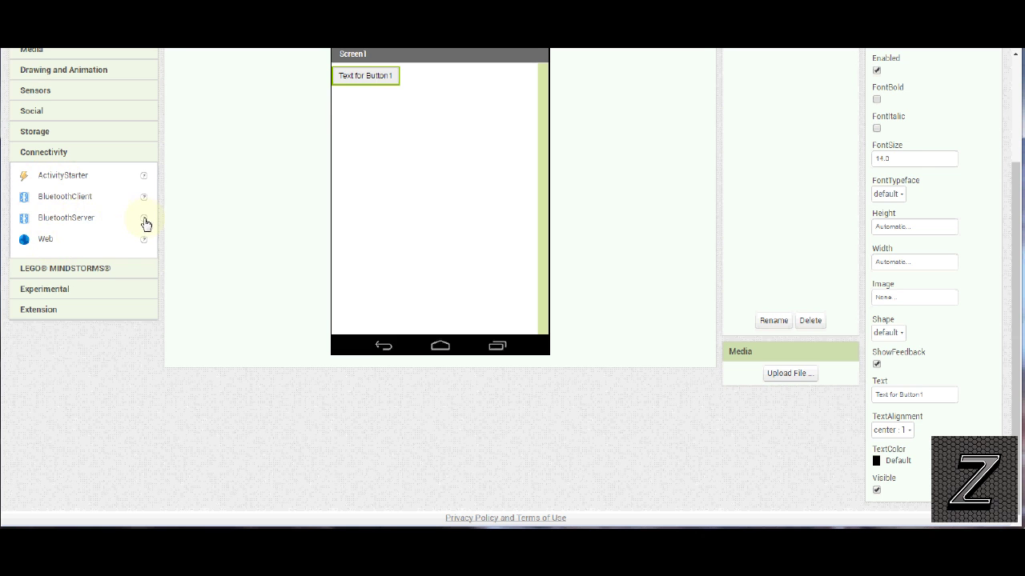
click(71, 269)
scroll(71, 275, down, 1)
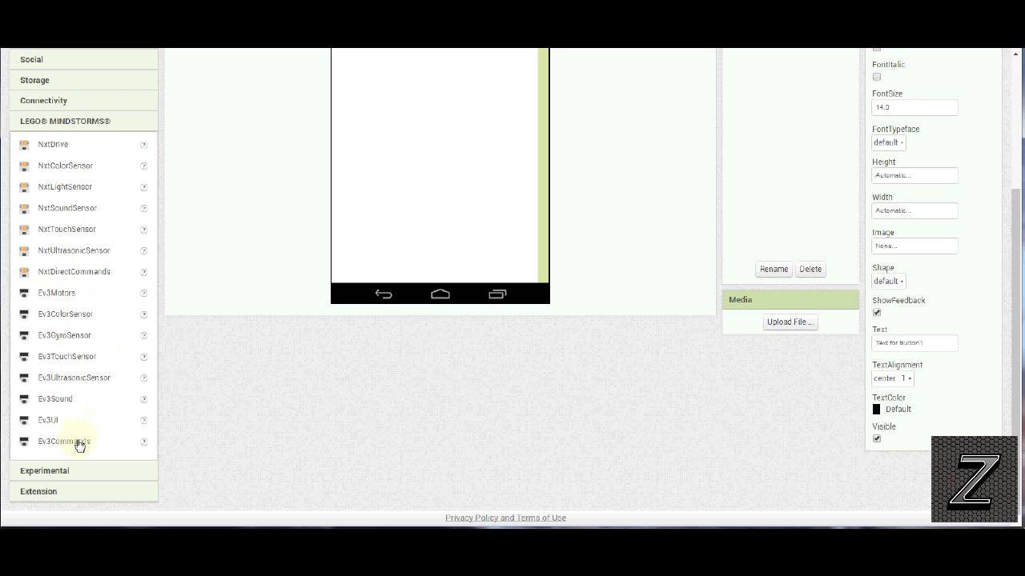
click(42, 473)
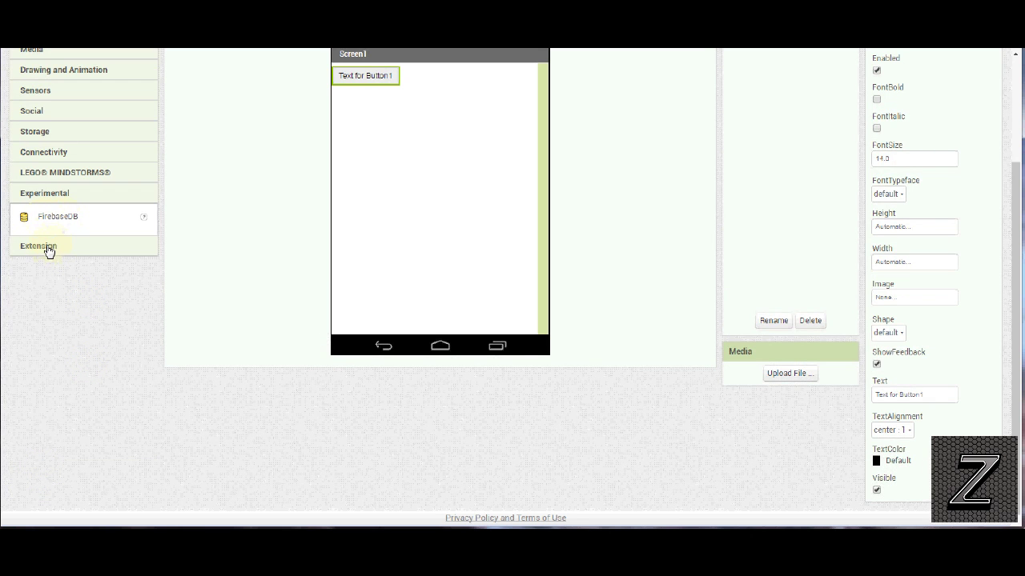
Step: Examine what the Extension category of the component palette offers
click(46, 249)
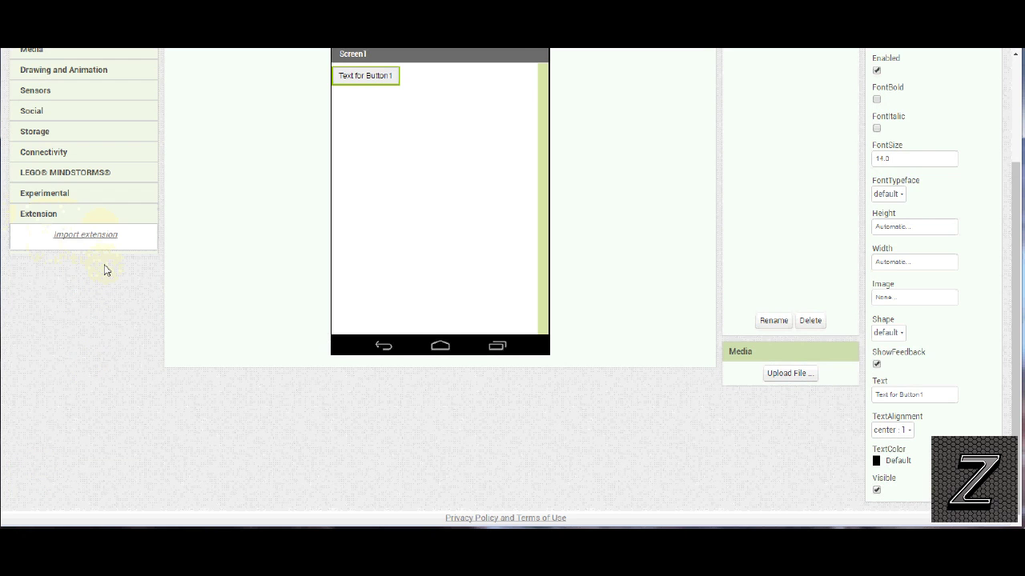
scroll(246, 377, up, 3)
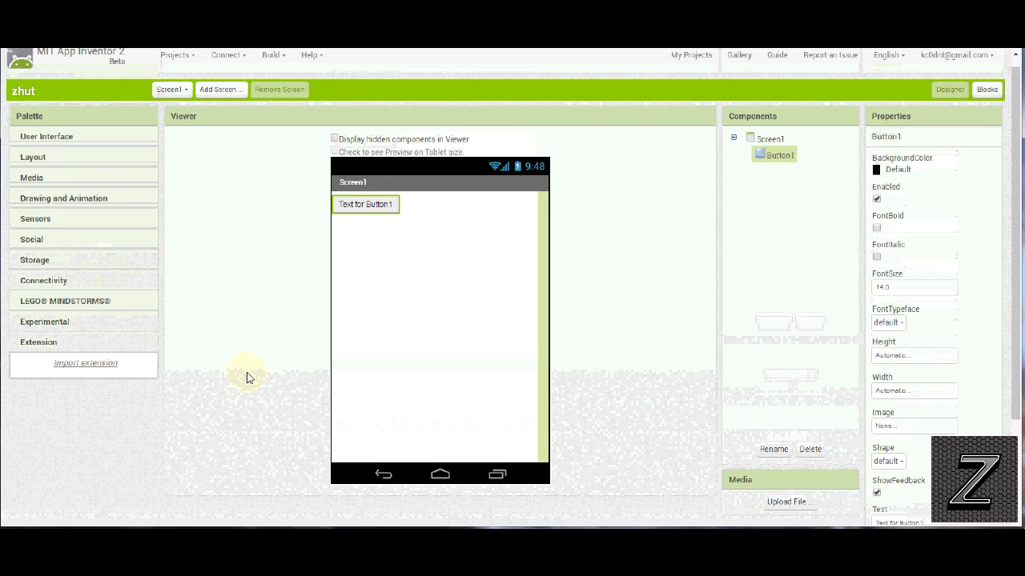
scroll(336, 382, down, 2)
scroll(336, 382, up, 2)
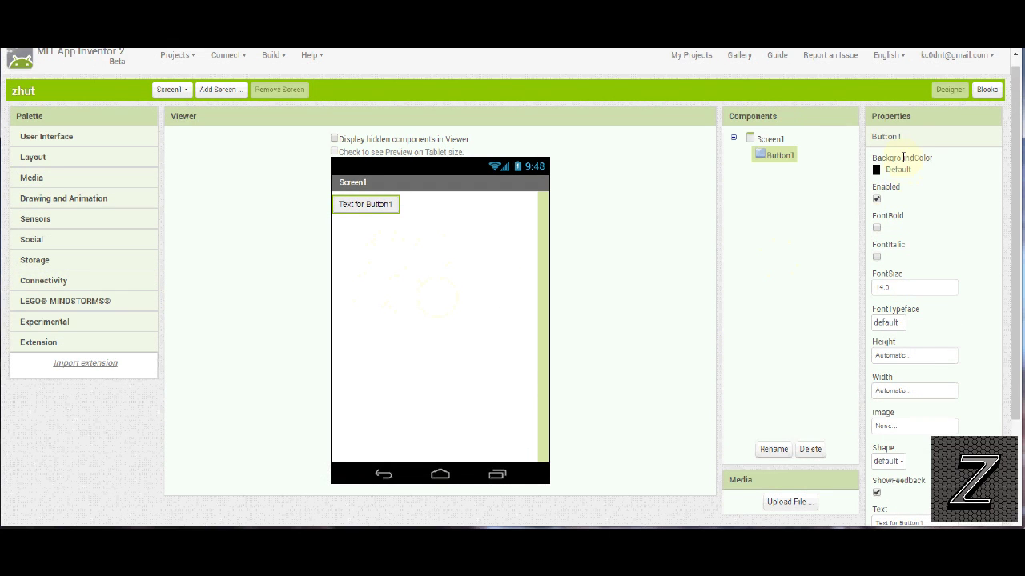
Step: Compare the properties of Button1 and Screen1 by selecting each component in turn, ending on Screen1
click(768, 140)
click(780, 155)
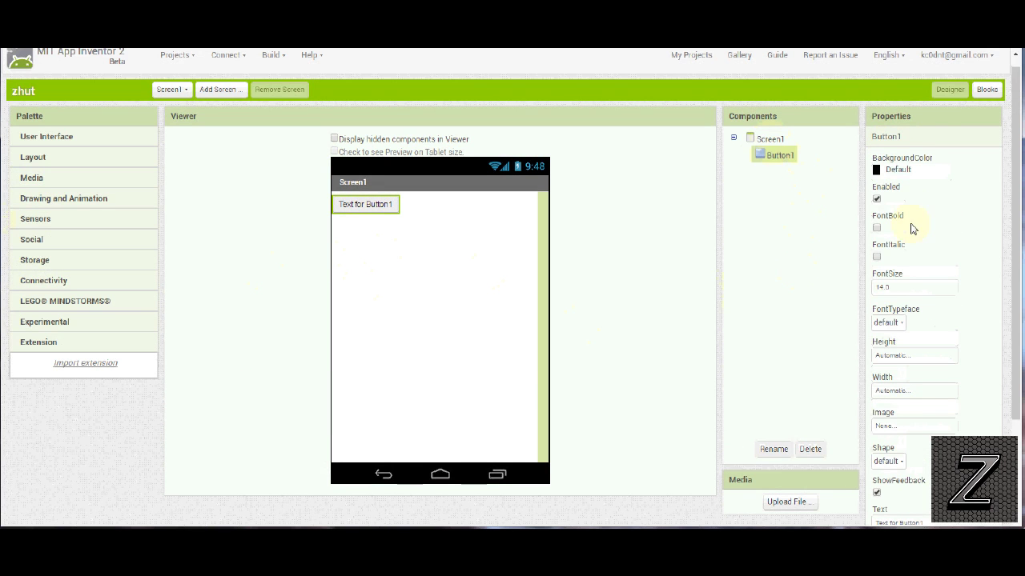
click(763, 142)
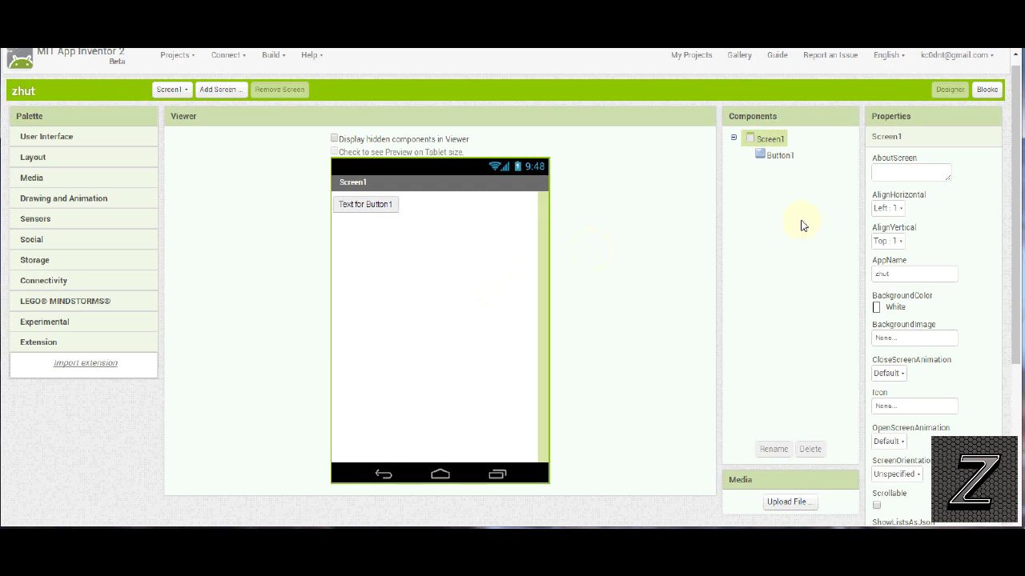
Step: Review the AlignHorizontal options of Screen1 and choose Left : 1
scroll(915, 177, down, 2)
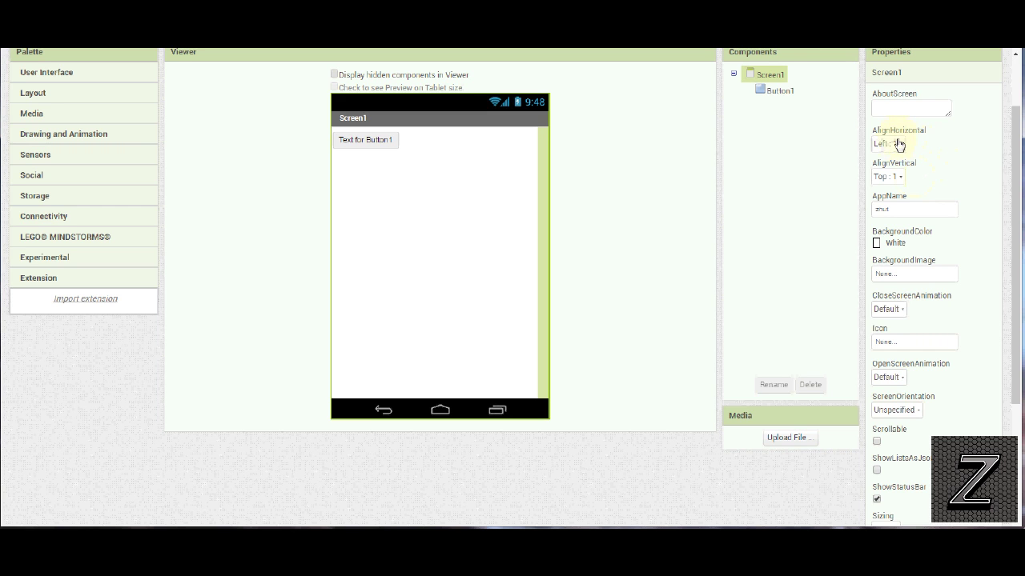
click(897, 146)
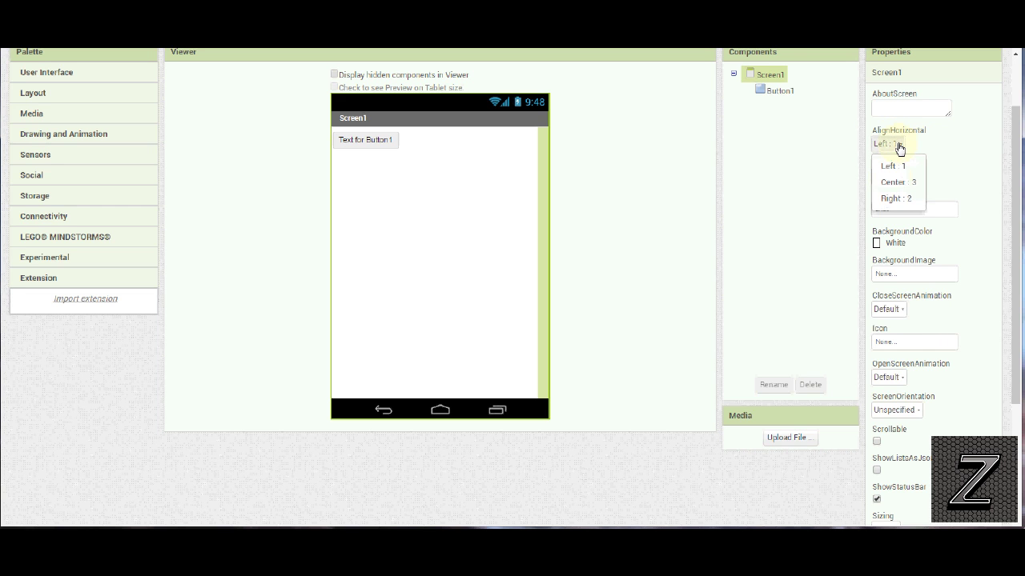
click(891, 166)
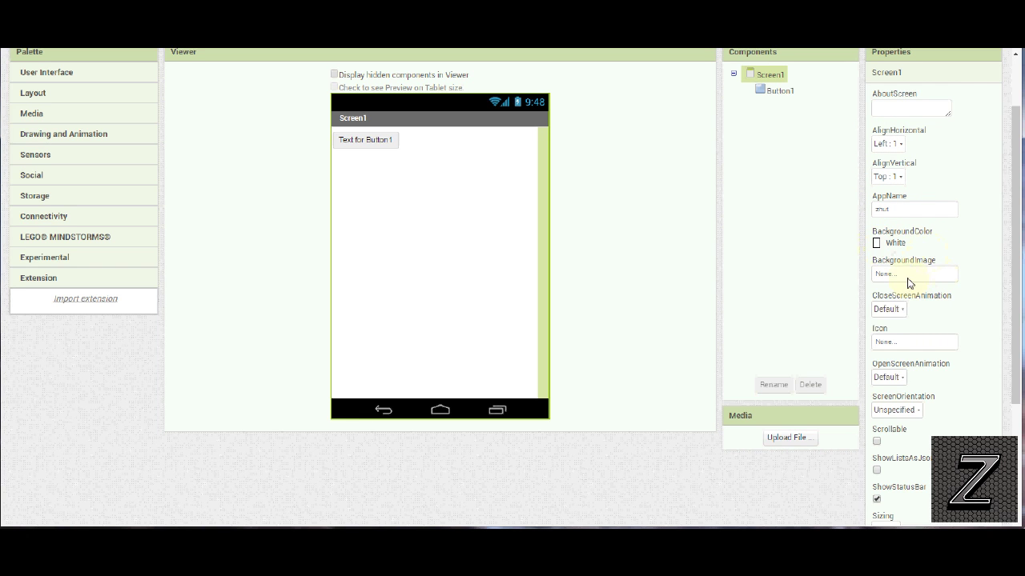
Step: Review the CloseScreenAnimation choices and the Icon file picker of Screen1, closing each without picking anything
scroll(902, 279, down, 2)
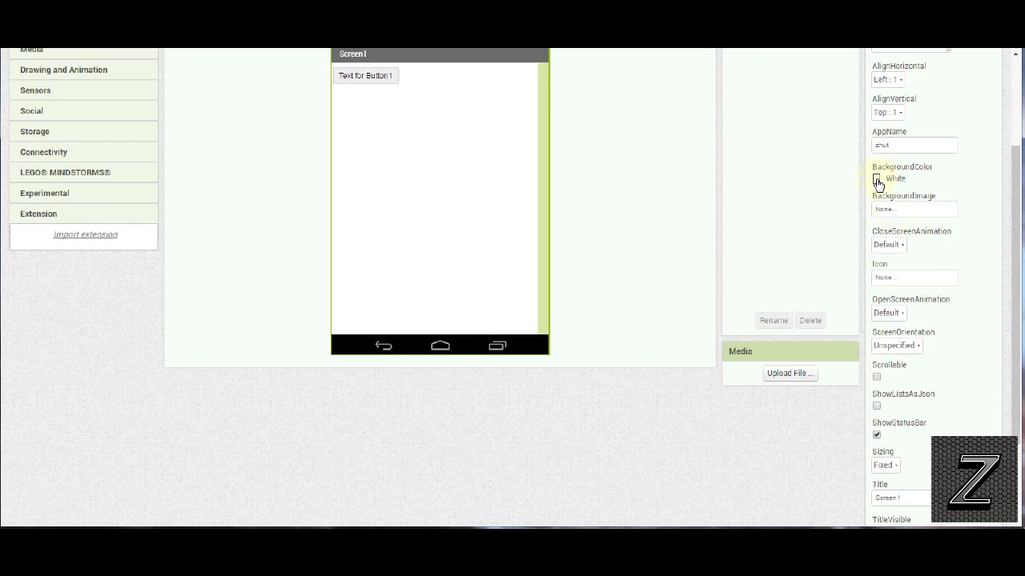
click(895, 250)
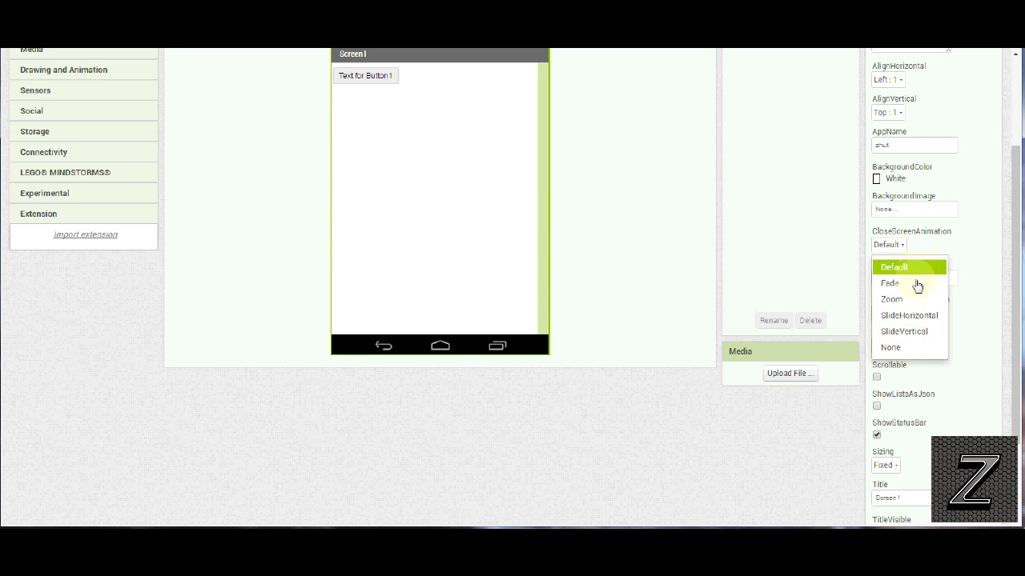
click(979, 263)
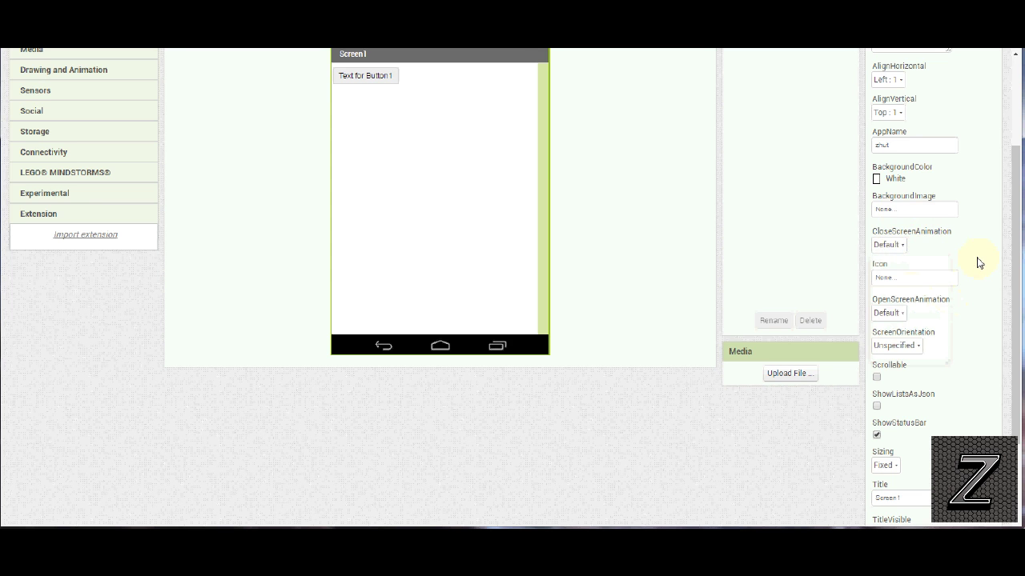
scroll(975, 265, down, 2)
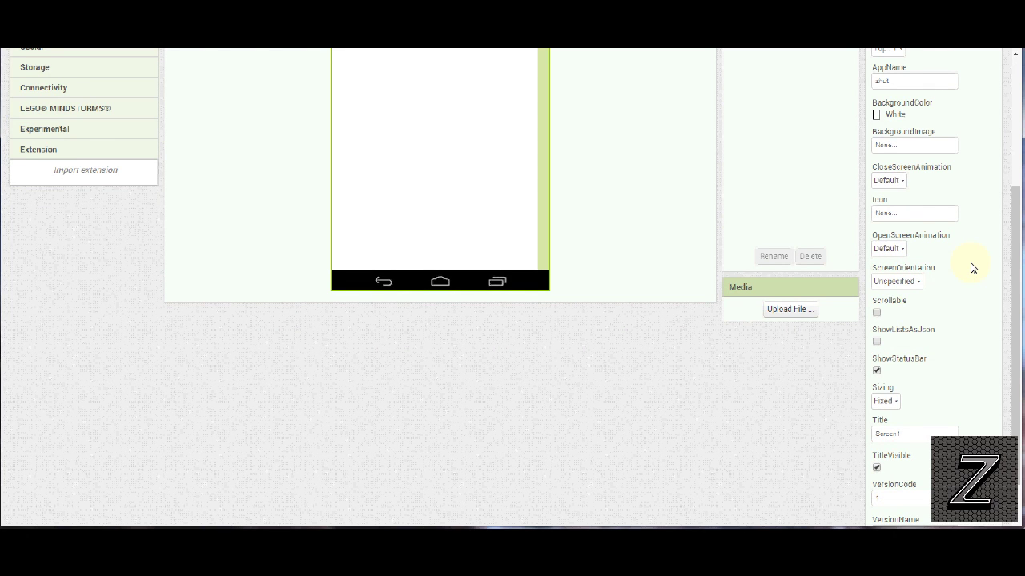
click(907, 215)
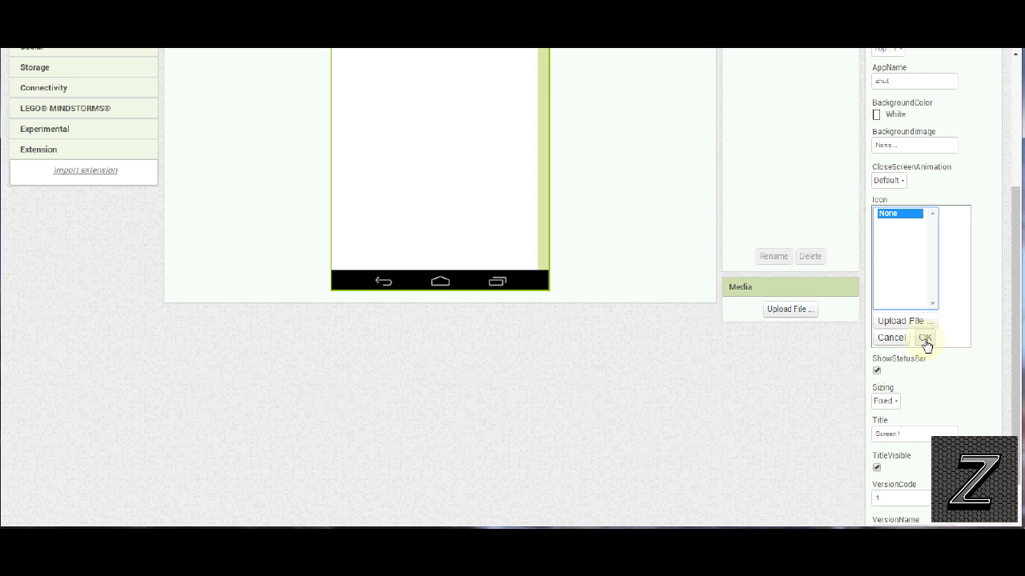
click(988, 332)
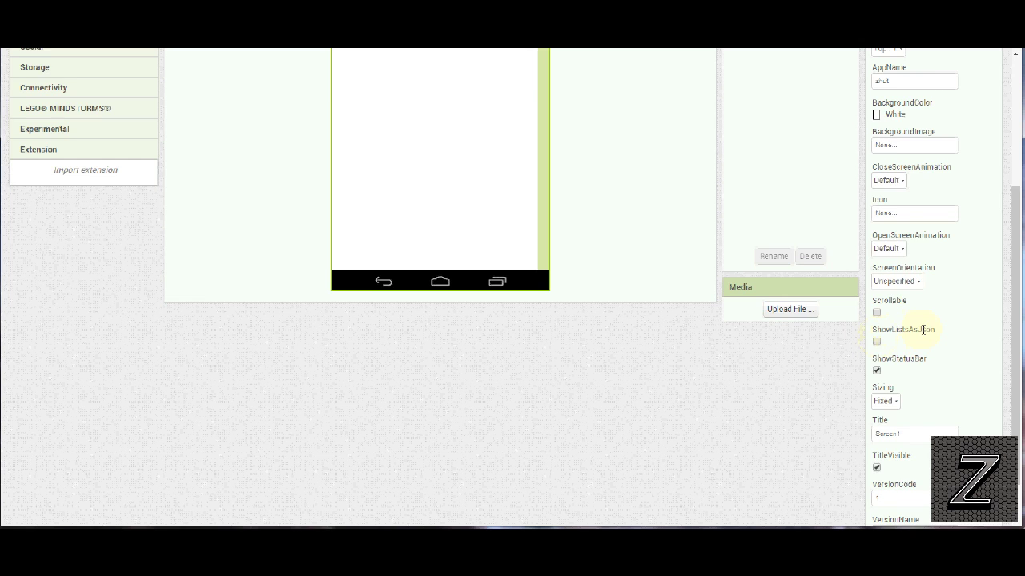
Step: Turn off the ShowStatusBar and TitleVisible properties of Screen1
scroll(925, 328, down, 1)
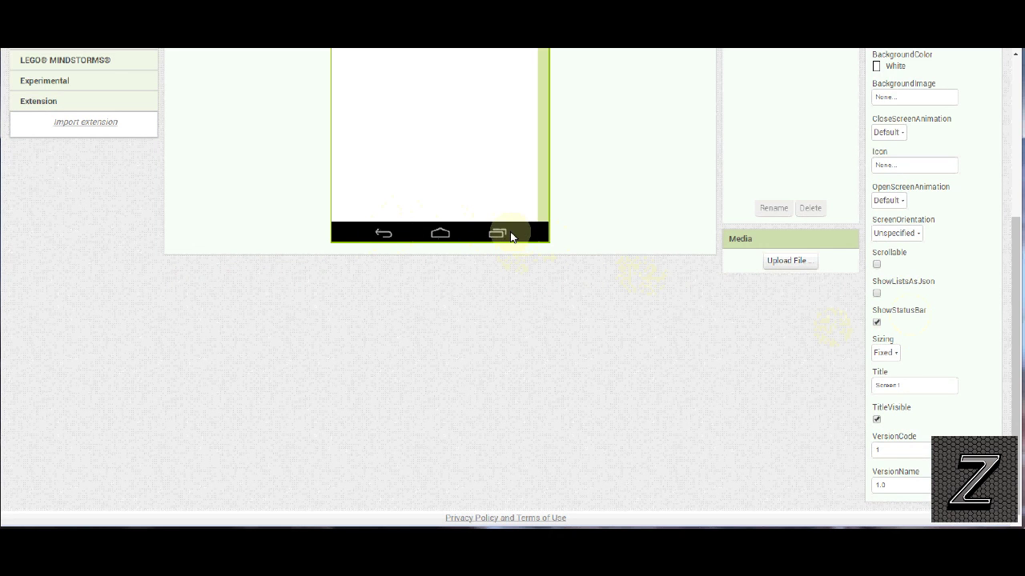
click(876, 322)
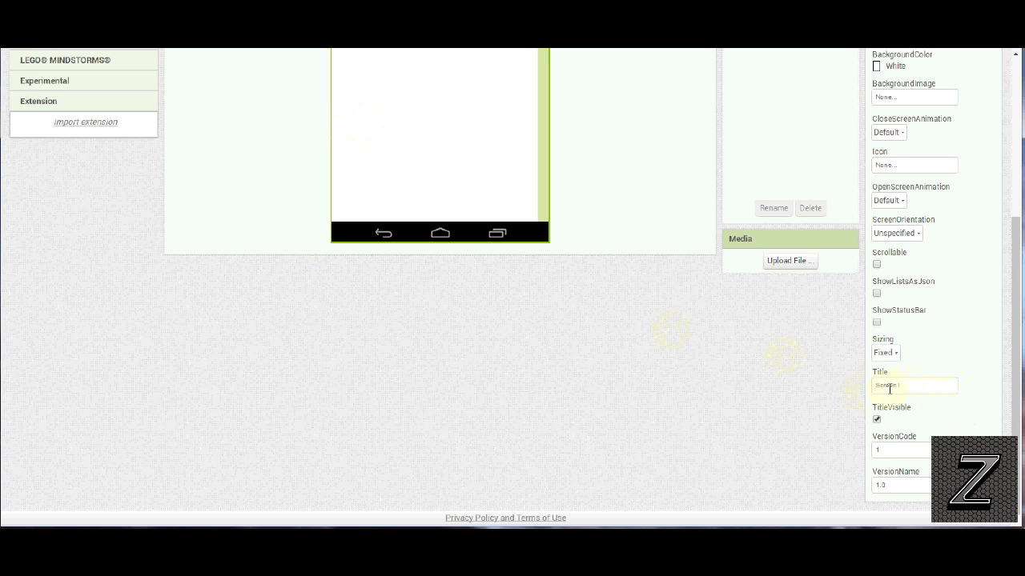
click(878, 421)
click(877, 421)
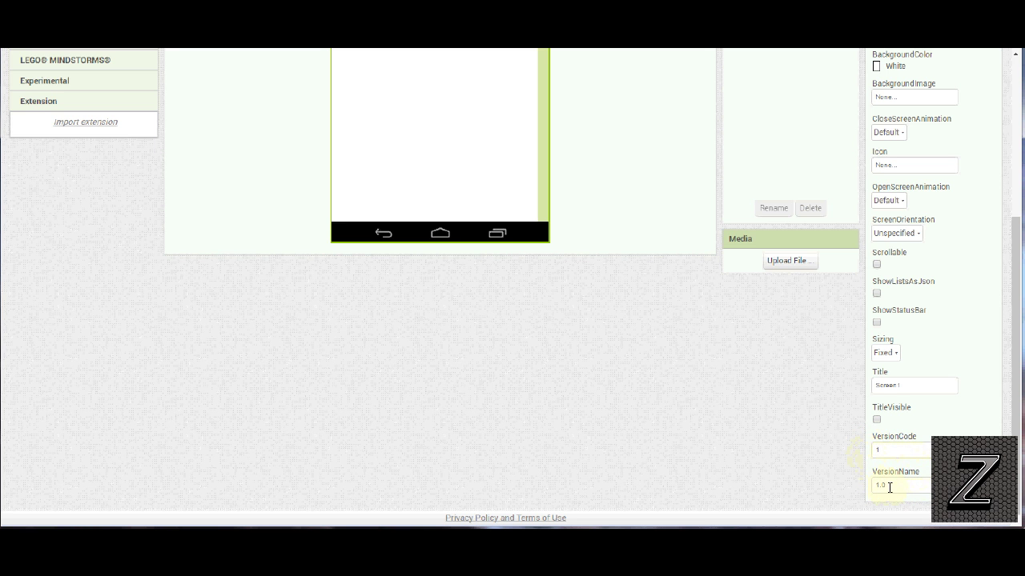
Step: Switch Screen1 from the designer to the Blocks editor
scroll(897, 484, up, 3)
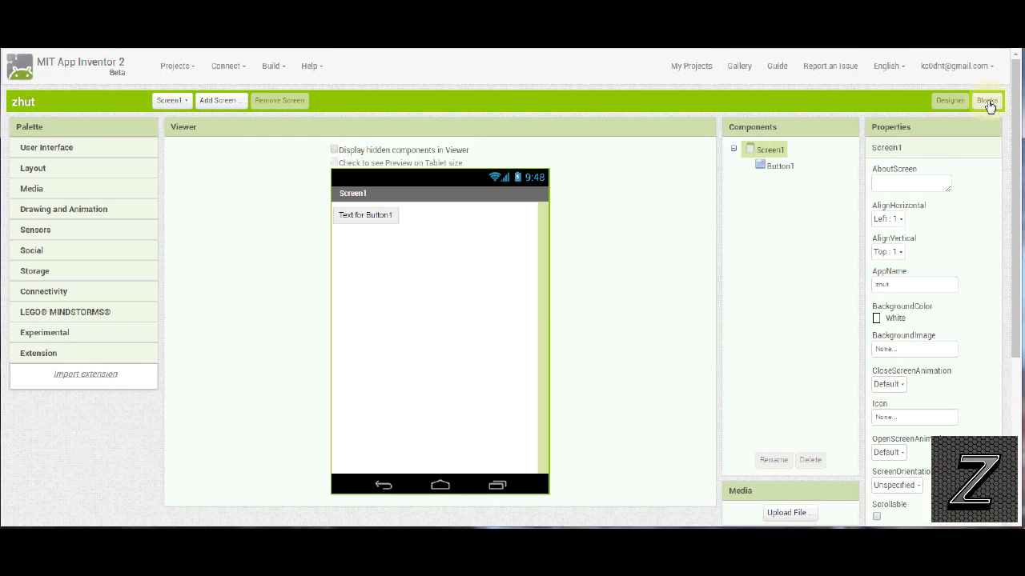
click(988, 102)
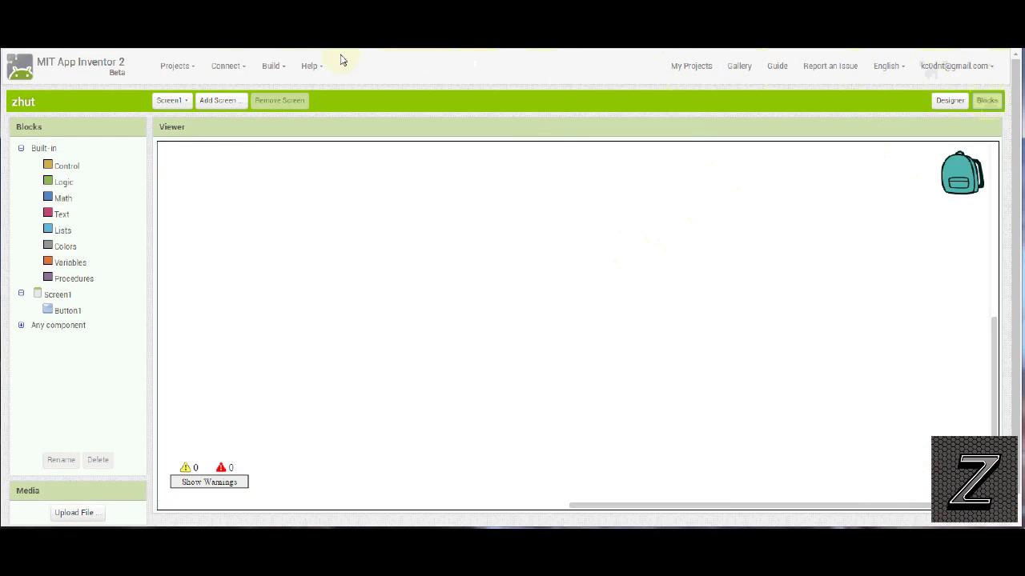
click(991, 104)
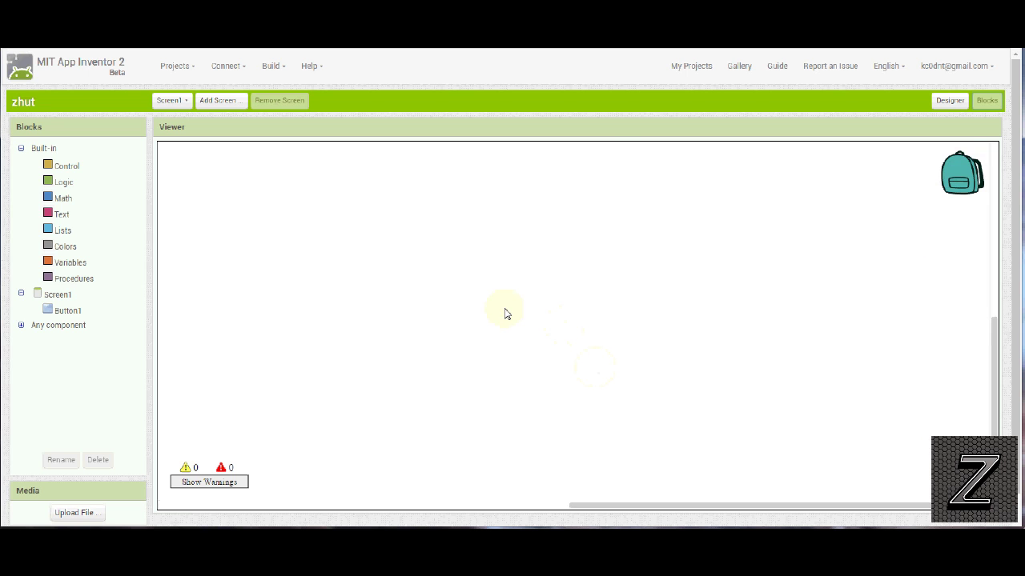
Step: Examine the built-in block categories from Control, Logic, Math and Text through Lists, Colors, Variables and Procedures
click(69, 168)
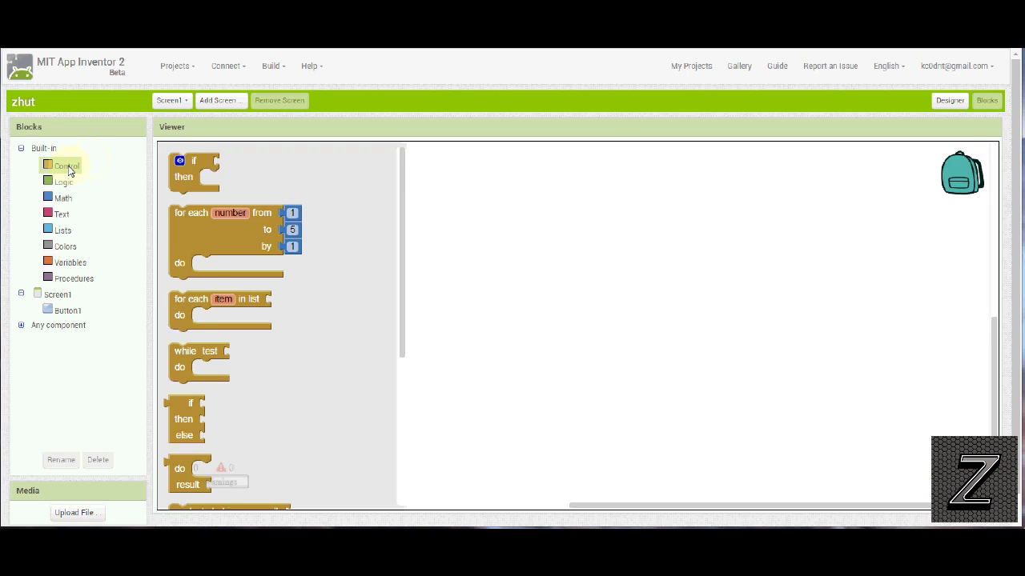
click(64, 184)
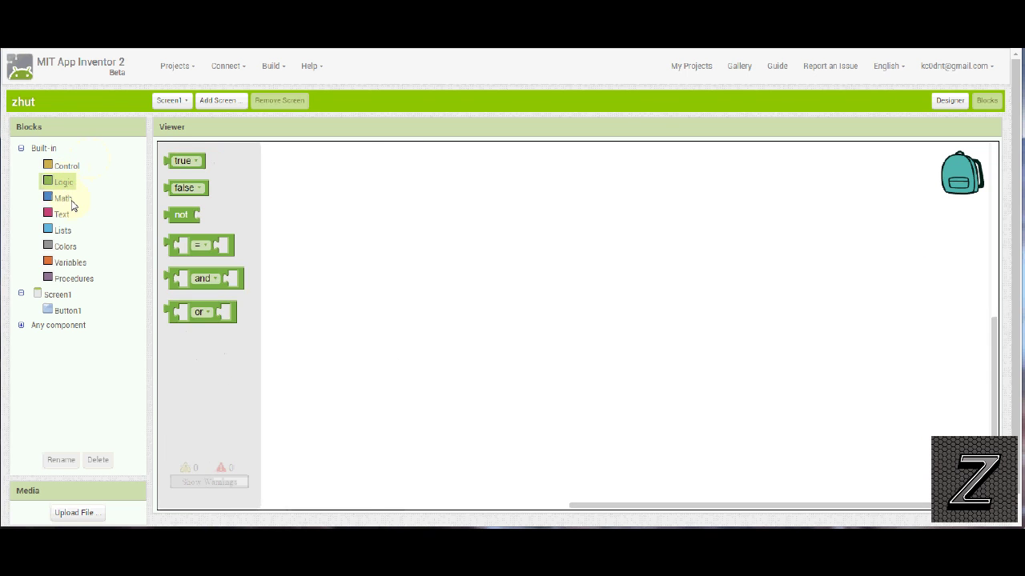
click(67, 199)
click(64, 216)
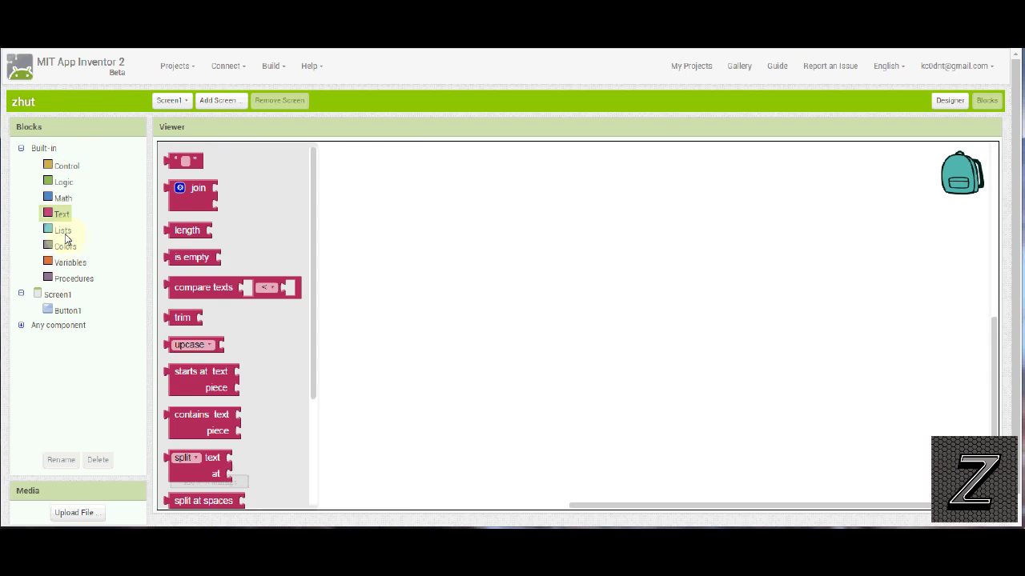
click(64, 231)
click(74, 251)
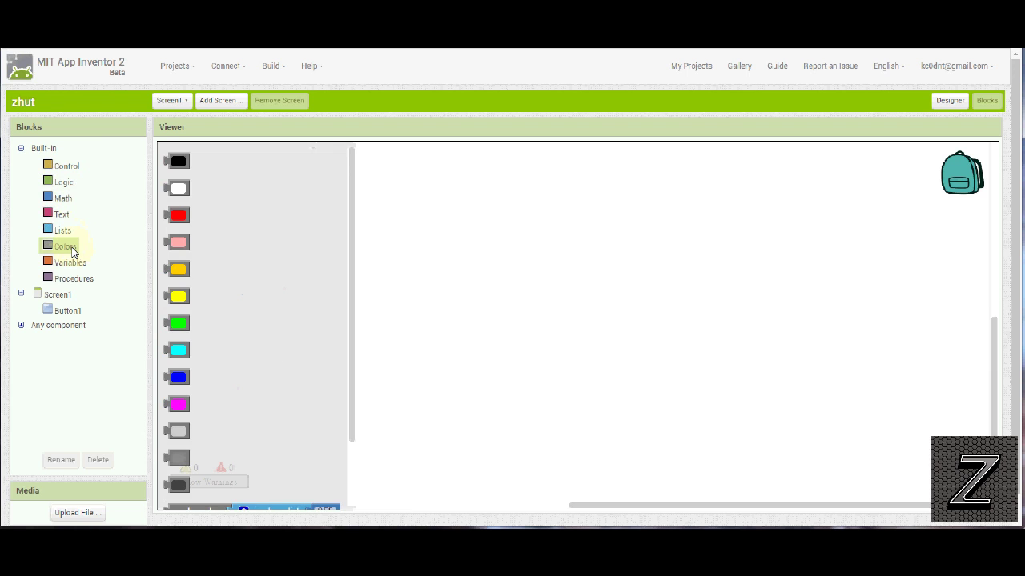
click(80, 265)
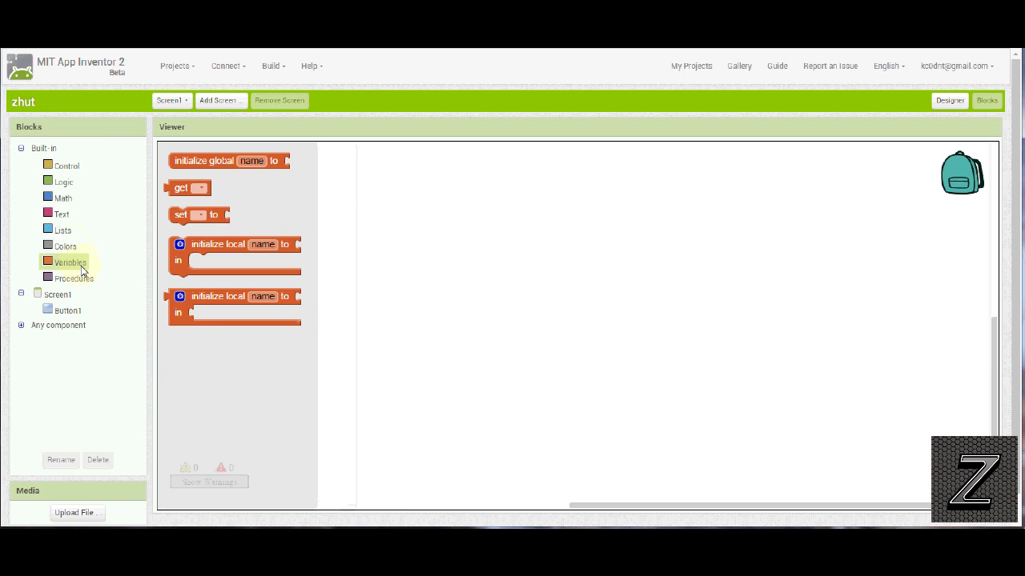
click(80, 279)
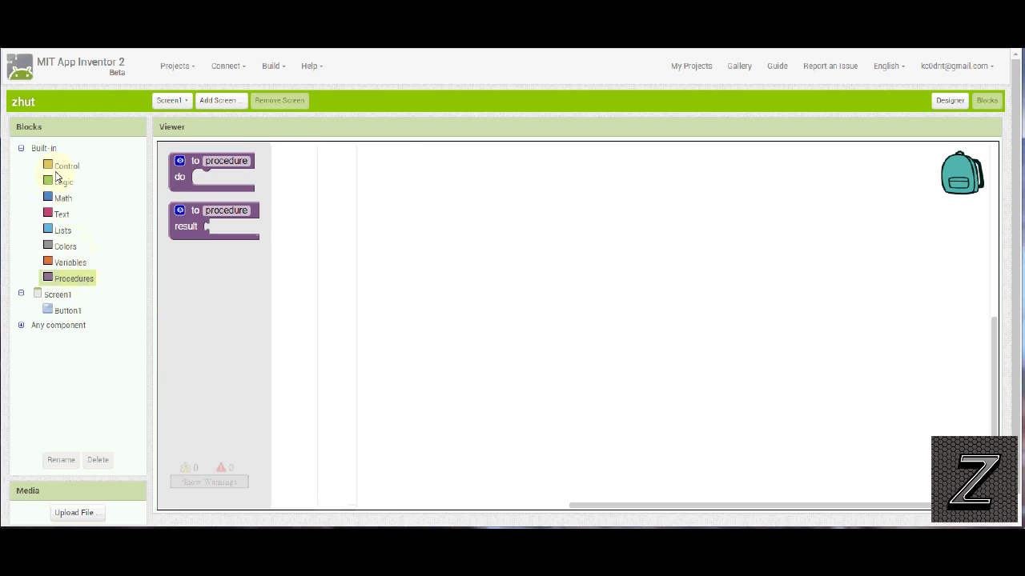
Step: Place a "when Button1.Click do" event block in the empty blocks workspace
click(61, 171)
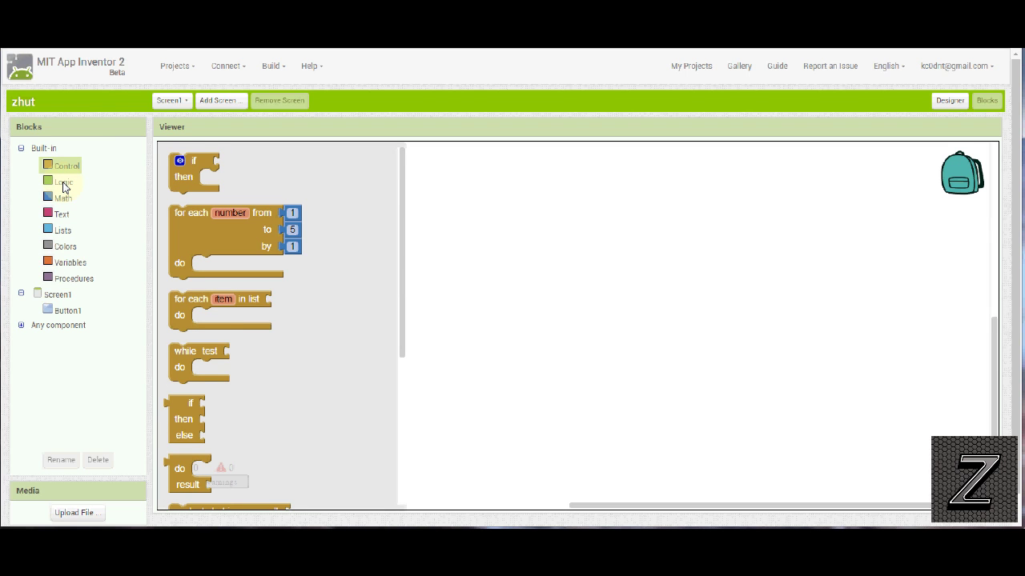
click(51, 312)
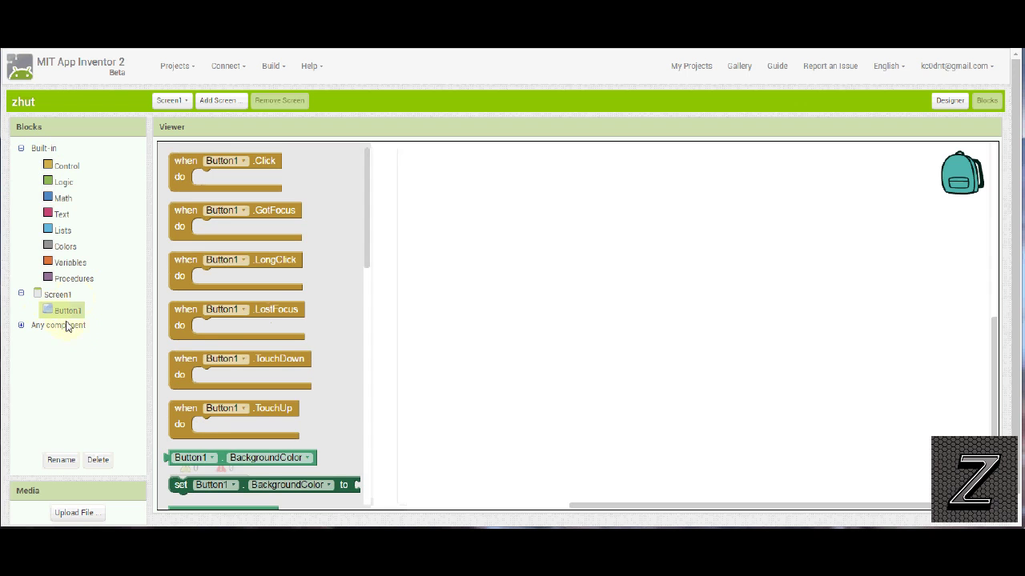
drag(184, 165, 380, 261)
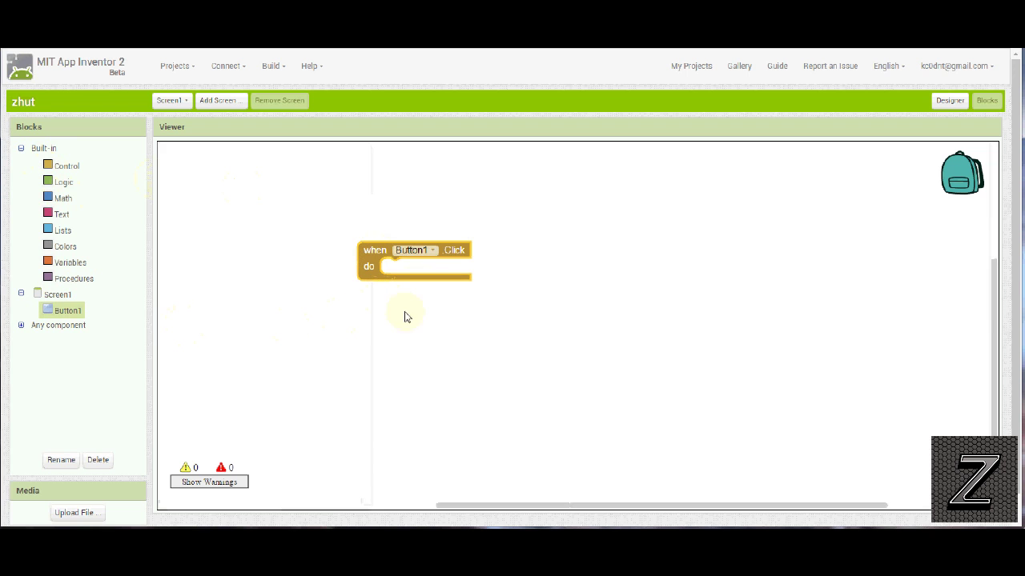